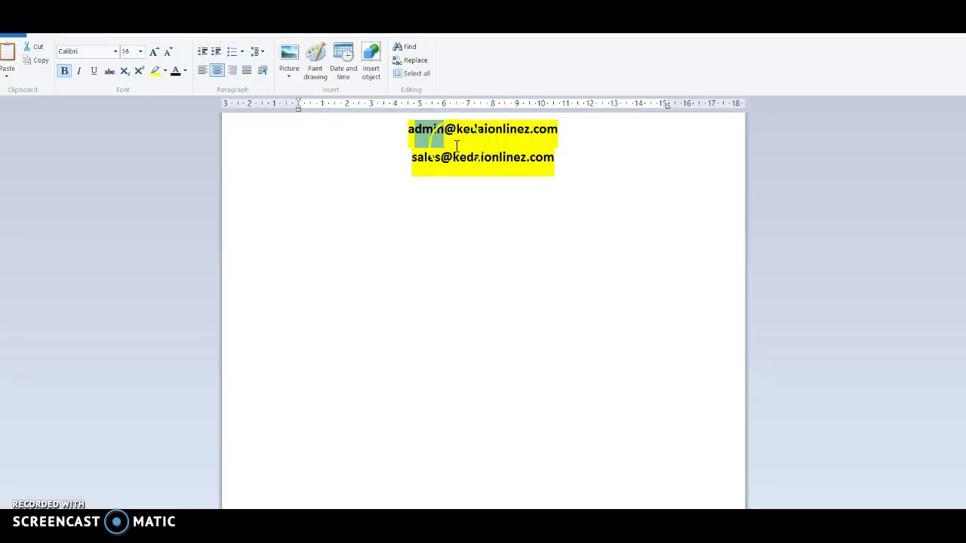
Step: Add a third example admin address on the domainanda.com placeholder domain below the existing addresses in WordPad
{"action": "left_click", "coordinate": [413, 157]}
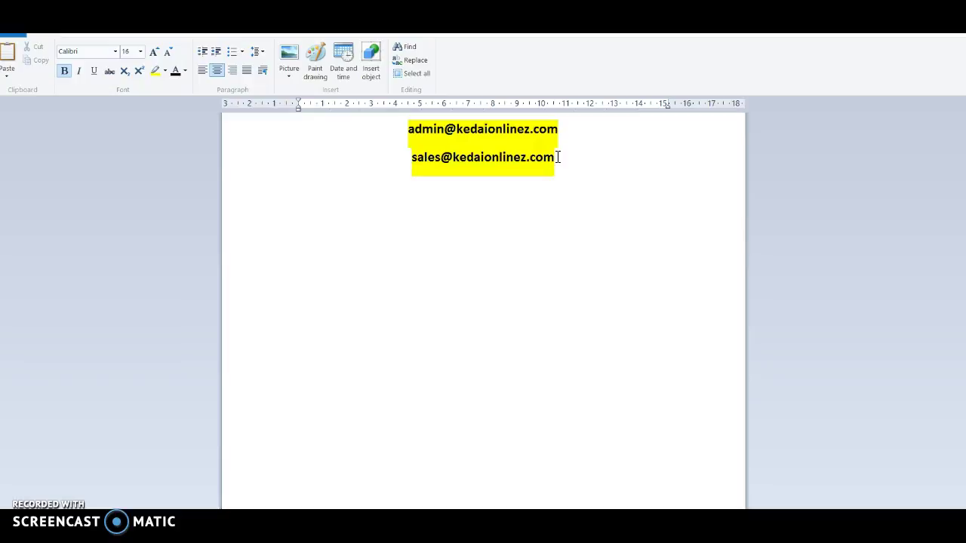
{"action": "type", "text": "admi"}
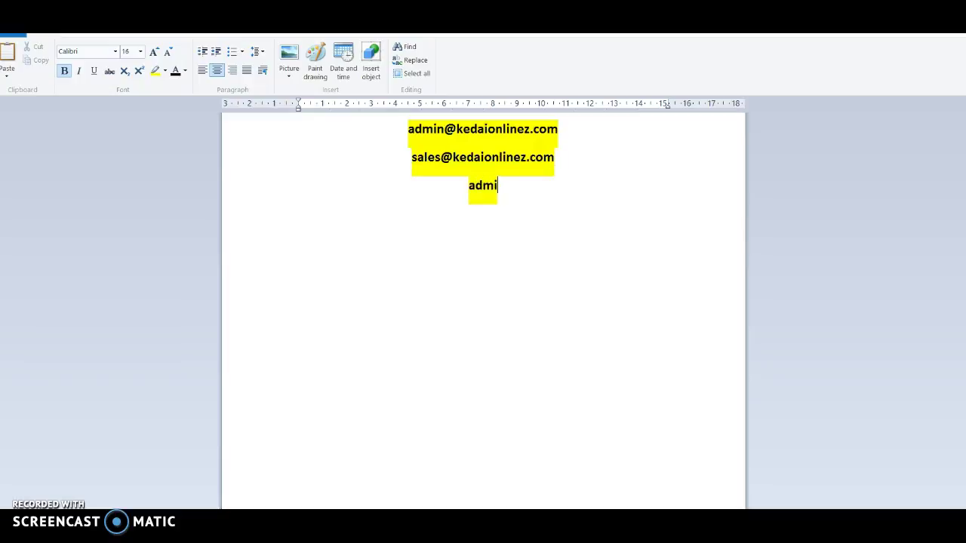
{"action": "type", "text": "n@domain"}
{"action": "key", "text": "BackSpace"}
{"action": "key", "text": "BackSpace"}
{"action": "type", "text": "ainanda.cm"}
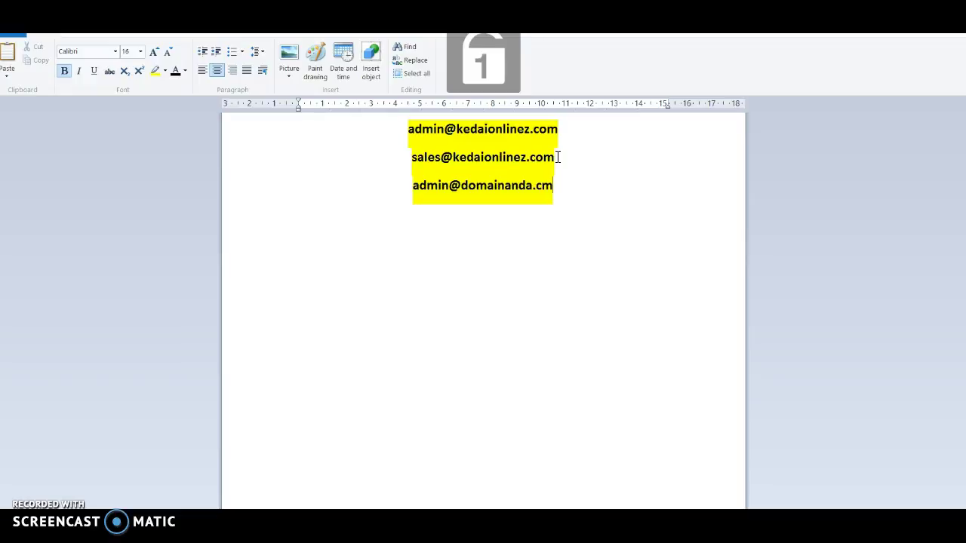
{"action": "key", "text": "BackSpace"}
{"action": "type", "text": "om"}
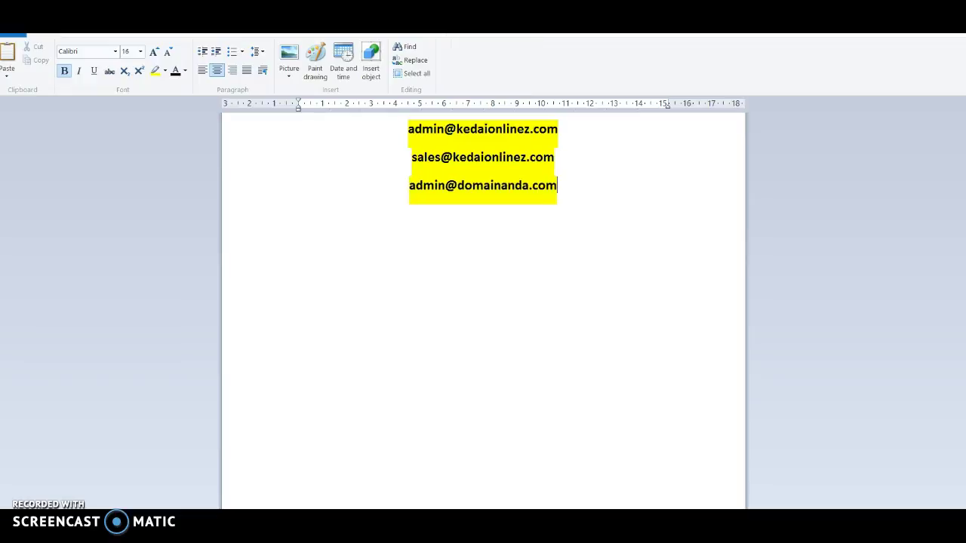
{"action": "double_click", "coordinate": [540, 187]}
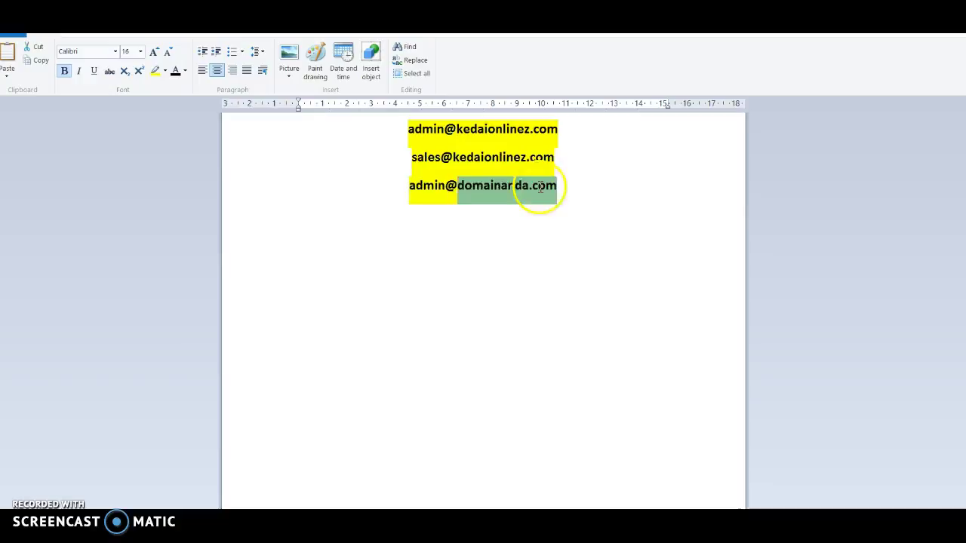
{"action": "left_click_drag", "start_coordinate": [540, 187], "coordinate": [423, 183]}
{"action": "left_click", "coordinate": [420, 130]}
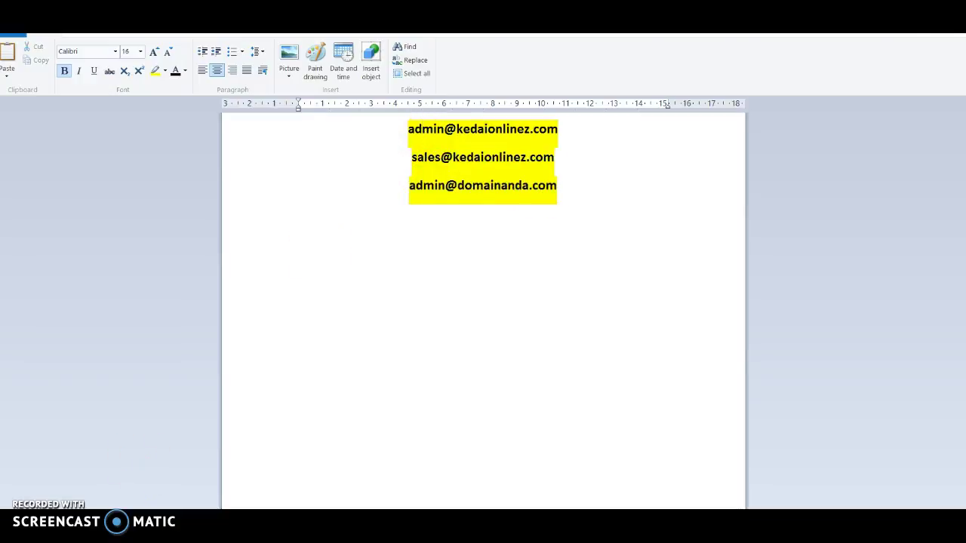
{"action": "key", "text": "alt+Tab"}
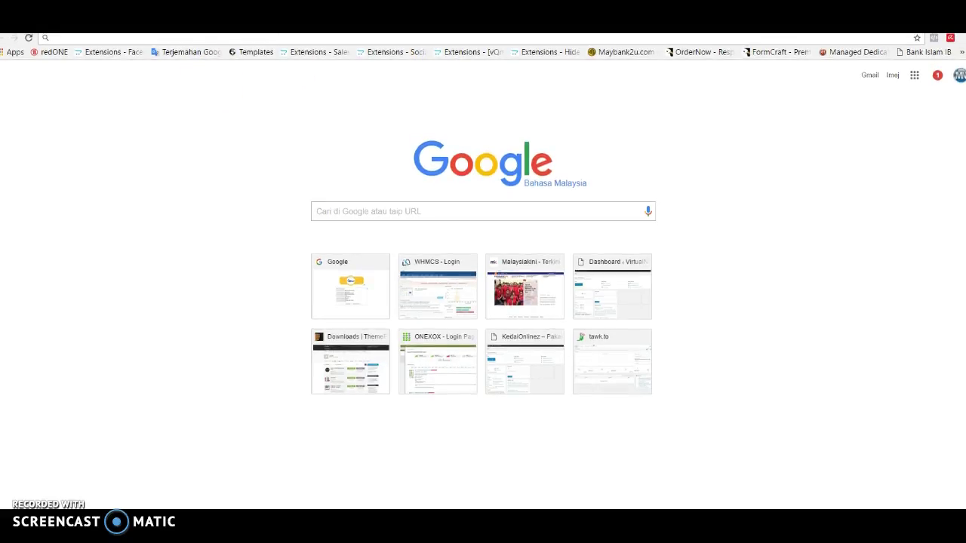
{"action": "left_click", "coordinate": [165, 43]}
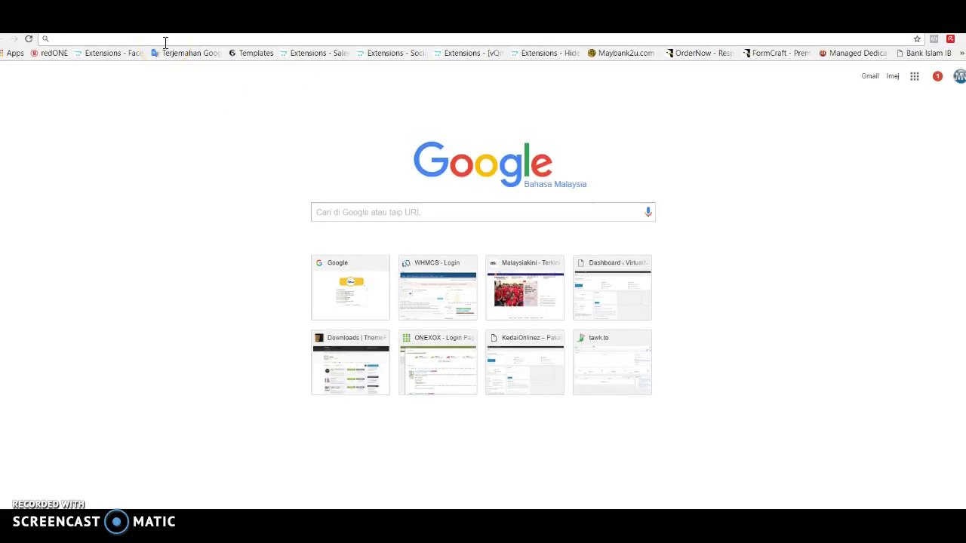
{"action": "type", "text": "www"}
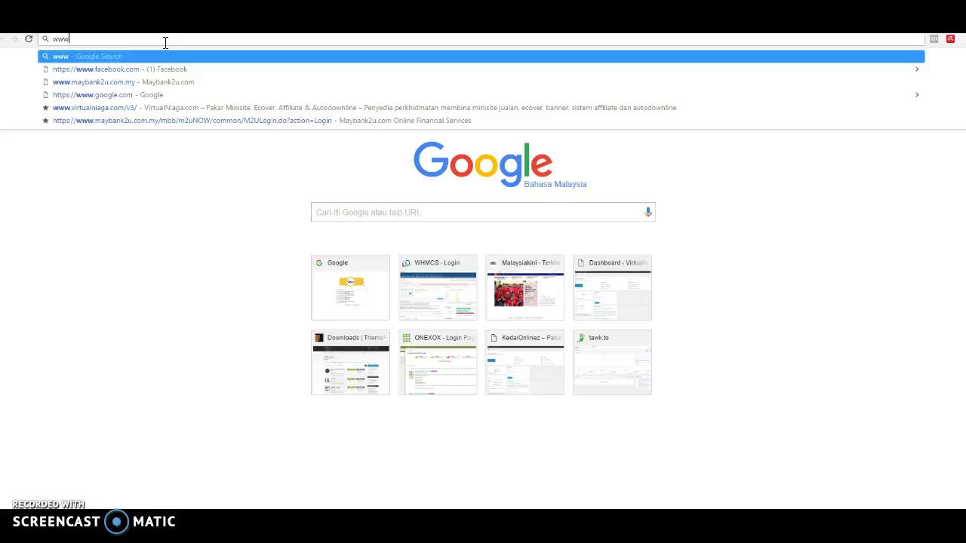
{"action": "type", "text": ".kedaionlinez.com/v3/"}
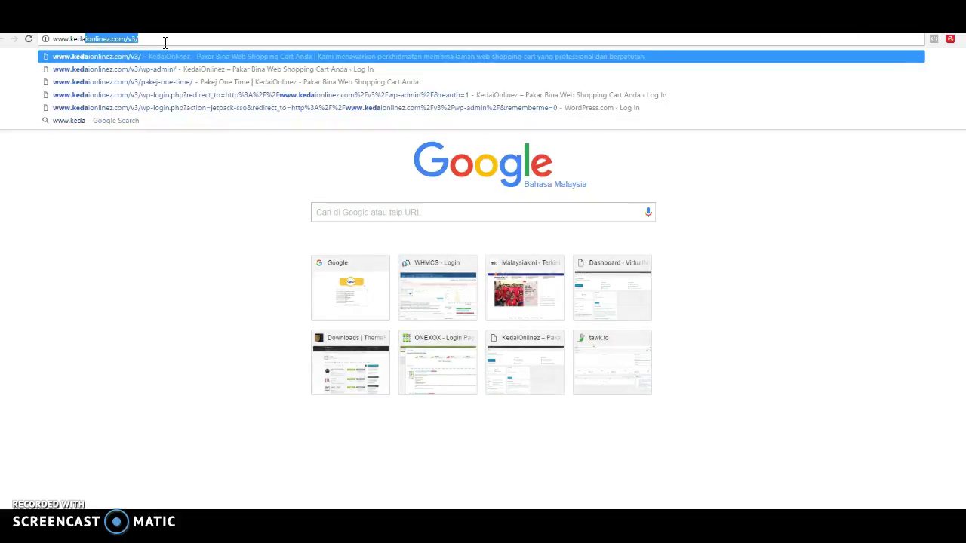
{"action": "key", "text": "Right"}
{"action": "key", "text": "BackSpace"}
{"action": "key", "text": "BackSpace"}
{"action": "key", "text": "BackSpace"}
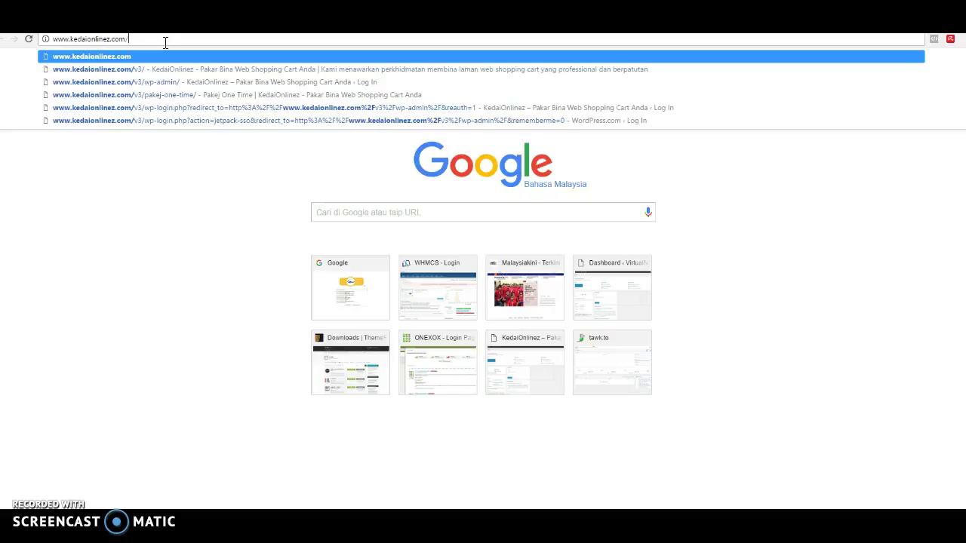
{"action": "type", "text": "cpnal"}
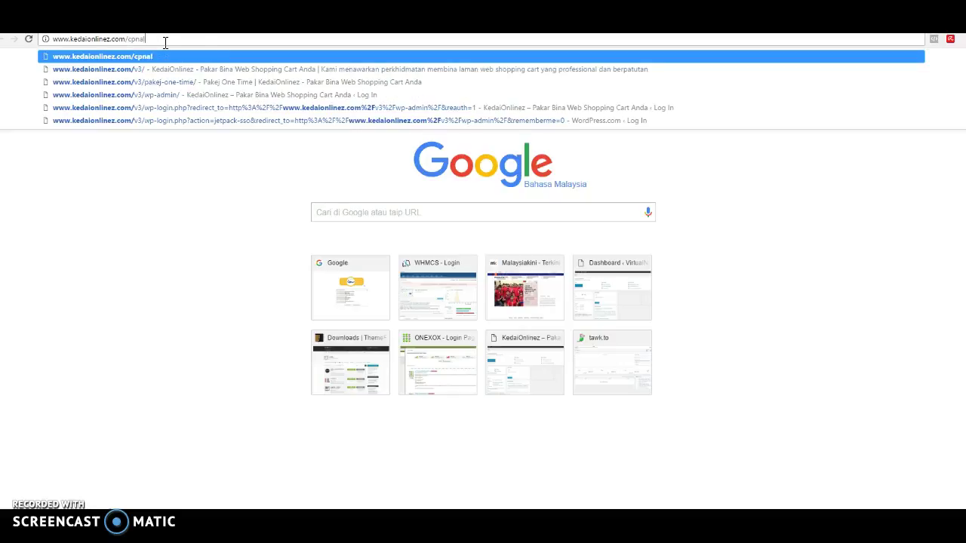
{"action": "key", "text": "BackSpace"}
{"action": "key", "text": "BackSpace"}
{"action": "key", "text": "BackSpace"}
{"action": "type", "text": "apen"}
{"action": "key", "text": "BackSpace"}
{"action": "key", "text": "BackSpace"}
{"action": "key", "text": "BackSpace"}
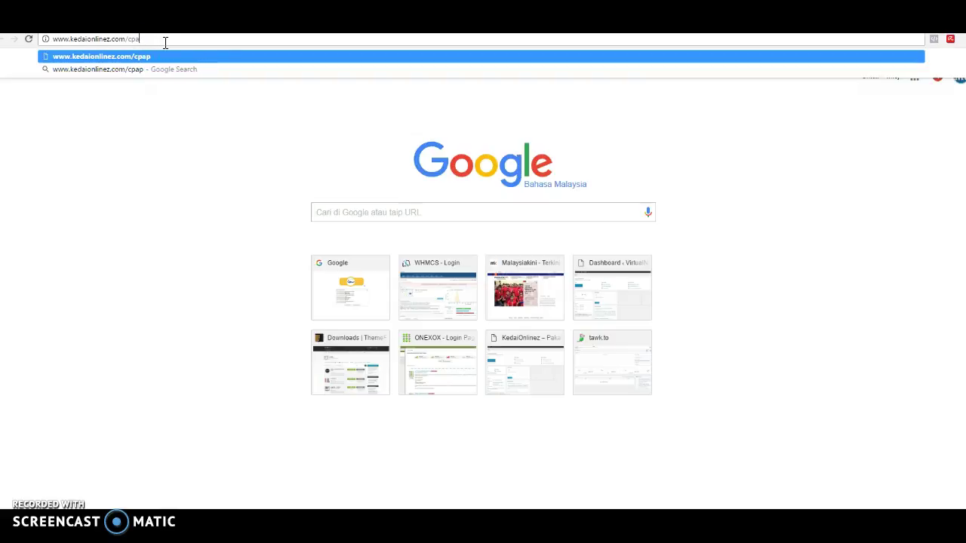
{"action": "type", "text": "nel"}
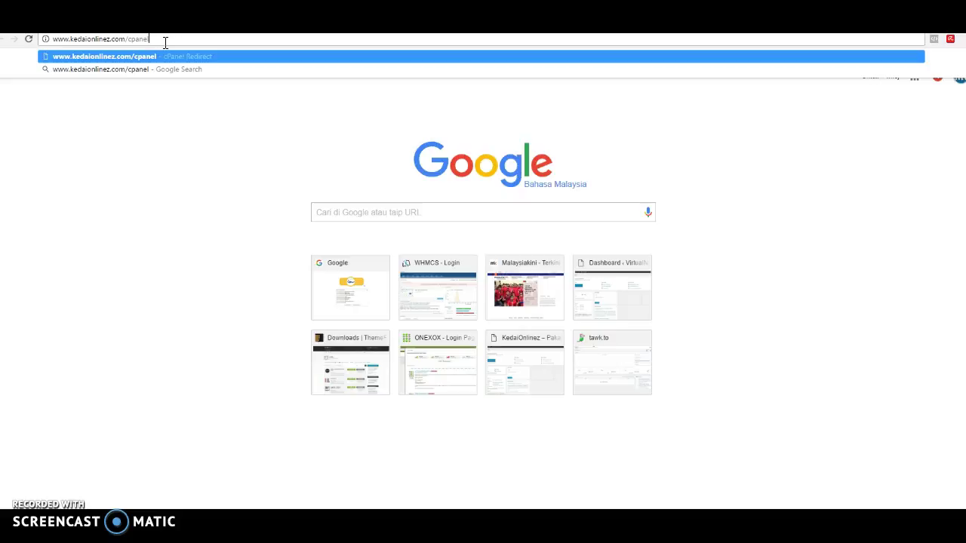
{"action": "key", "text": "shift+Left"}
{"action": "key", "text": "shift+Left"}
{"action": "key", "text": "shift+Left"}
{"action": "key", "text": "shift+Left"}
{"action": "key", "text": "Right"}
{"action": "key", "text": "Return"}
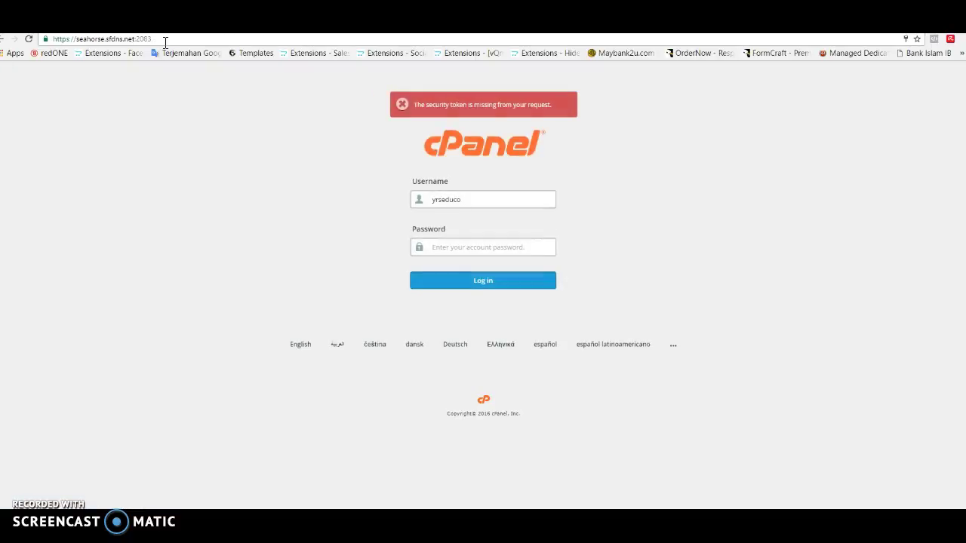
Step: Clear the prefilled username, choose the saved hosting account from autofill, and log in
{"action": "key", "text": "ctrl+a"}
{"action": "key", "text": "BackSpace"}
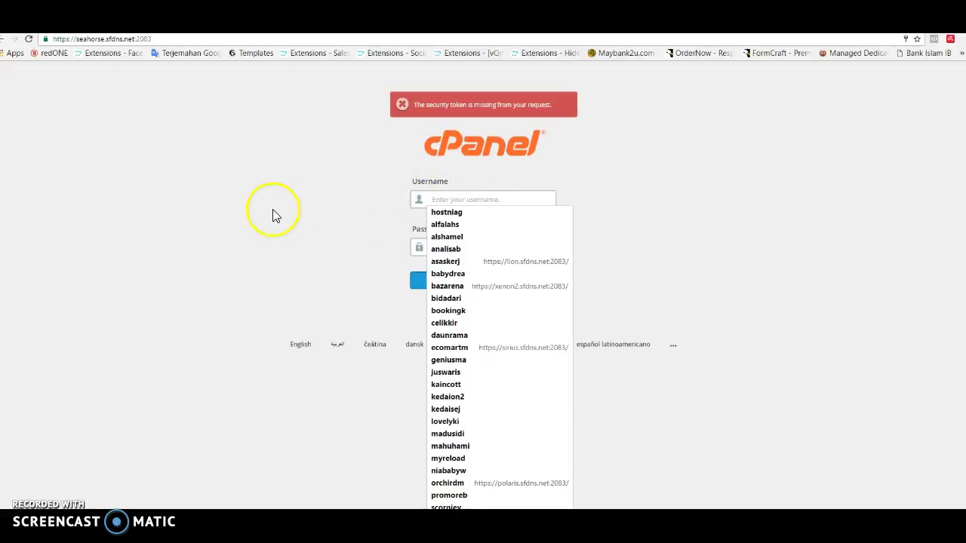
{"action": "left_click", "coordinate": [274, 216]}
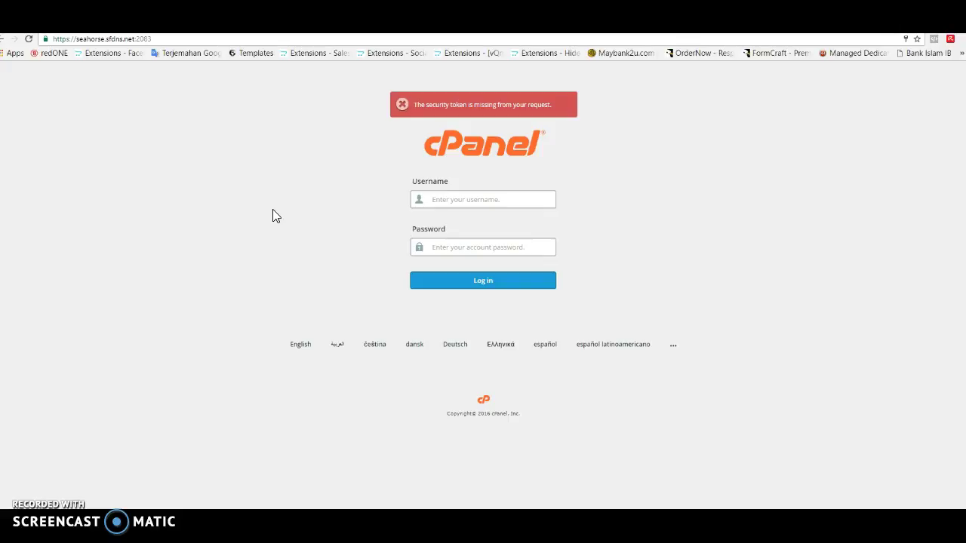
{"action": "left_click", "coordinate": [479, 201]}
{"action": "type", "text": "kedaion2"}
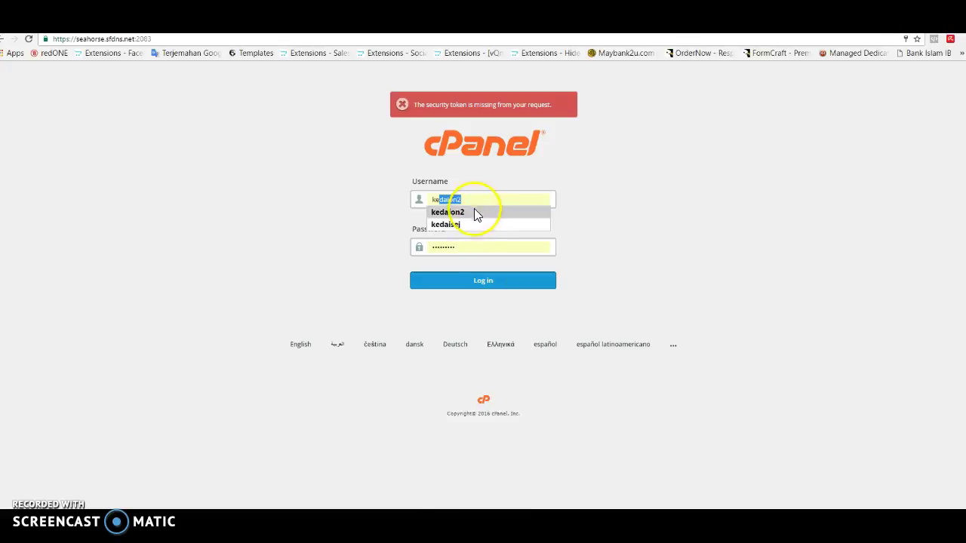
{"action": "left_click", "coordinate": [474, 209]}
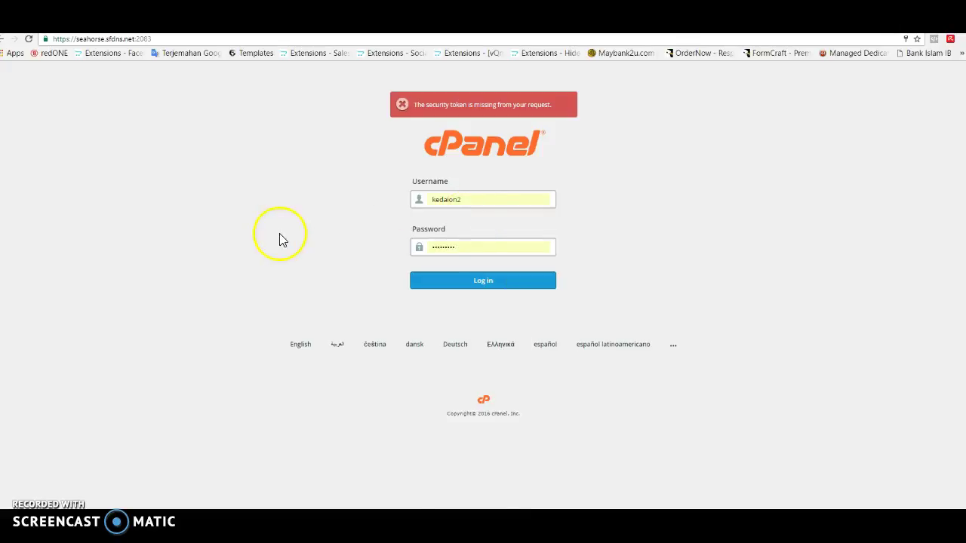
{"action": "left_click", "coordinate": [473, 284]}
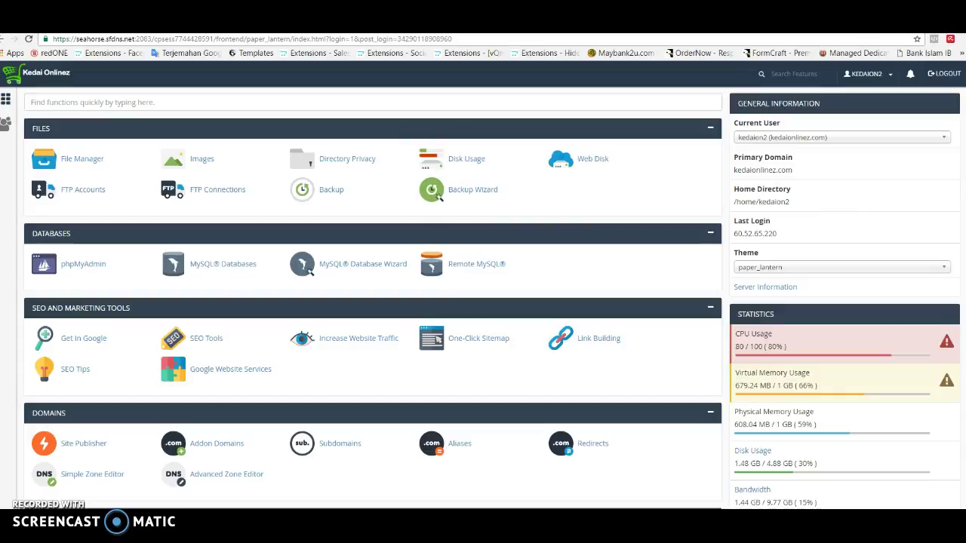
Step: Open Email Accounts from the dashboard's Email section to view the add-account form and existing mailboxes
{"action": "scroll", "coordinate": [372, 302], "scroll_direction": "down", "scroll_amount": 1}
{"action": "scroll", "coordinate": [492, 298], "scroll_direction": "up", "scroll_amount": 1}
{"action": "scroll", "coordinate": [373, 302], "scroll_direction": "down", "scroll_amount": 5}
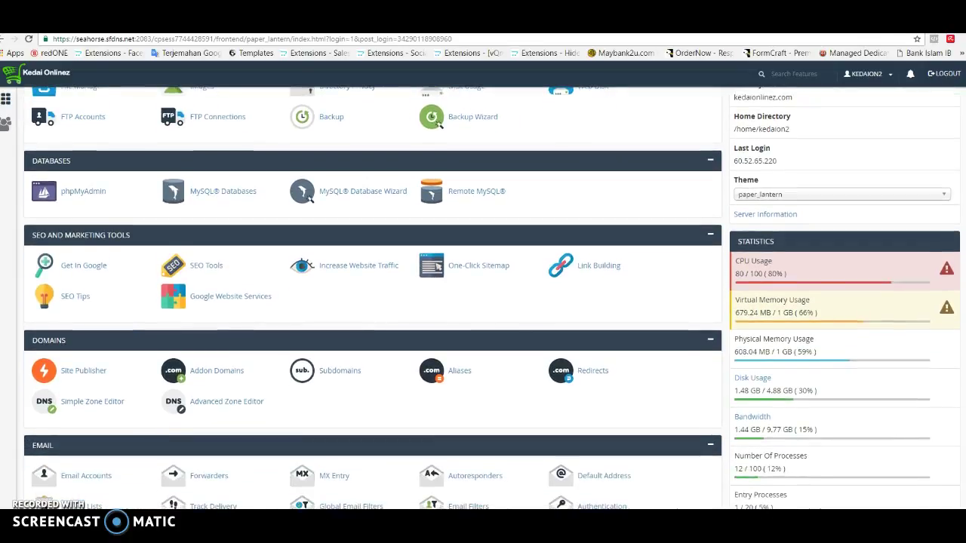
{"action": "scroll", "coordinate": [373, 302], "scroll_direction": "up", "scroll_amount": 2}
{"action": "scroll", "coordinate": [438, 147], "scroll_direction": "down", "scroll_amount": 4}
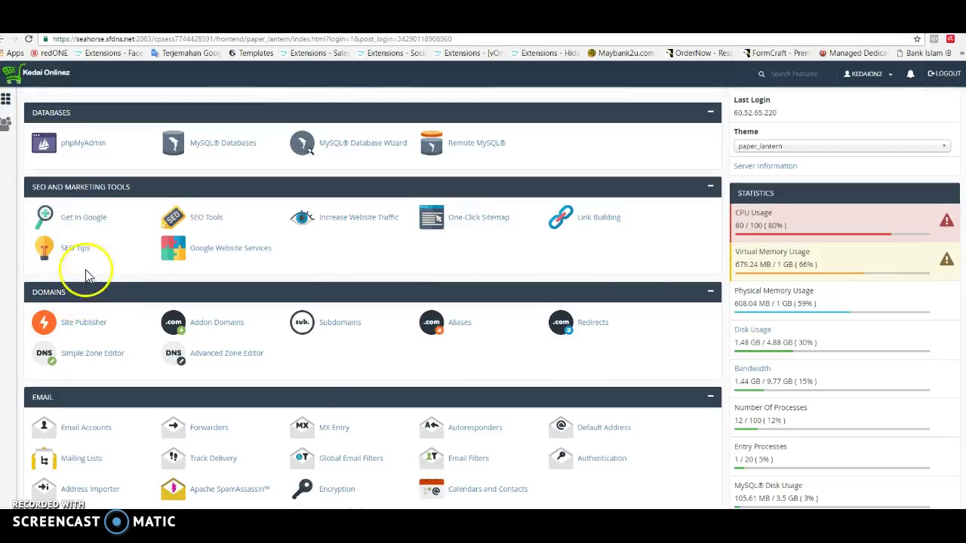
{"action": "scroll", "coordinate": [494, 298], "scroll_direction": "down", "scroll_amount": 1}
{"action": "scroll", "coordinate": [143, 317], "scroll_direction": "down", "scroll_amount": 3}
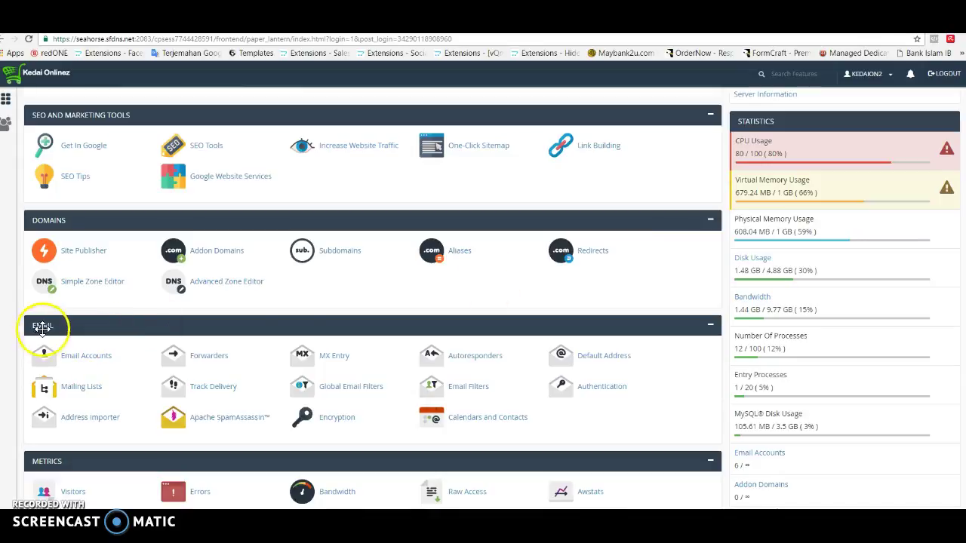
{"action": "left_click", "coordinate": [85, 362]}
{"action": "left_click", "coordinate": [463, 274]}
{"action": "scroll", "coordinate": [464, 274], "scroll_direction": "down", "scroll_amount": 2}
{"action": "scroll", "coordinate": [388, 302], "scroll_direction": "down", "scroll_amount": 3}
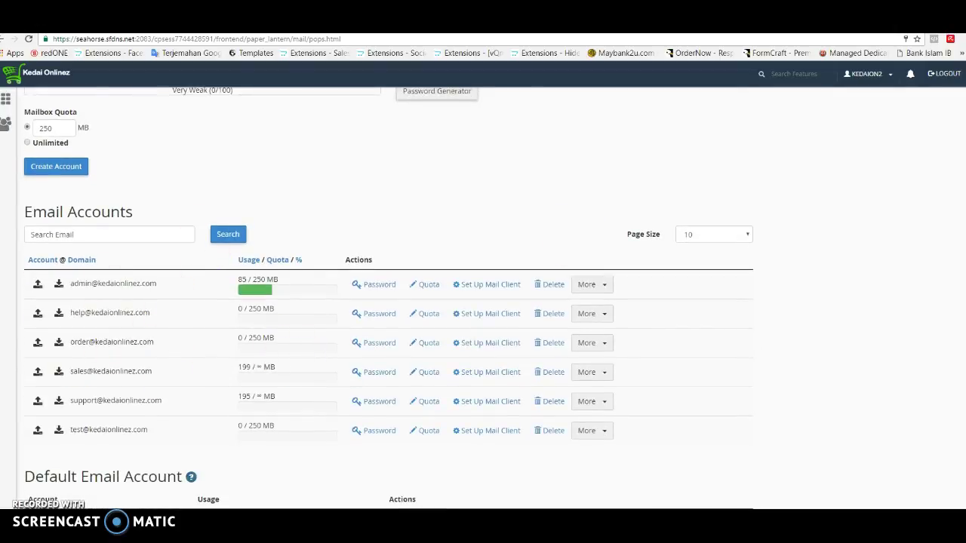
Step: Enter bantuan as the new mailbox name in the Add Email Account form
{"action": "scroll", "coordinate": [388, 301], "scroll_direction": "up", "scroll_amount": 4}
{"action": "scroll", "coordinate": [387, 302], "scroll_direction": "down", "scroll_amount": 4}
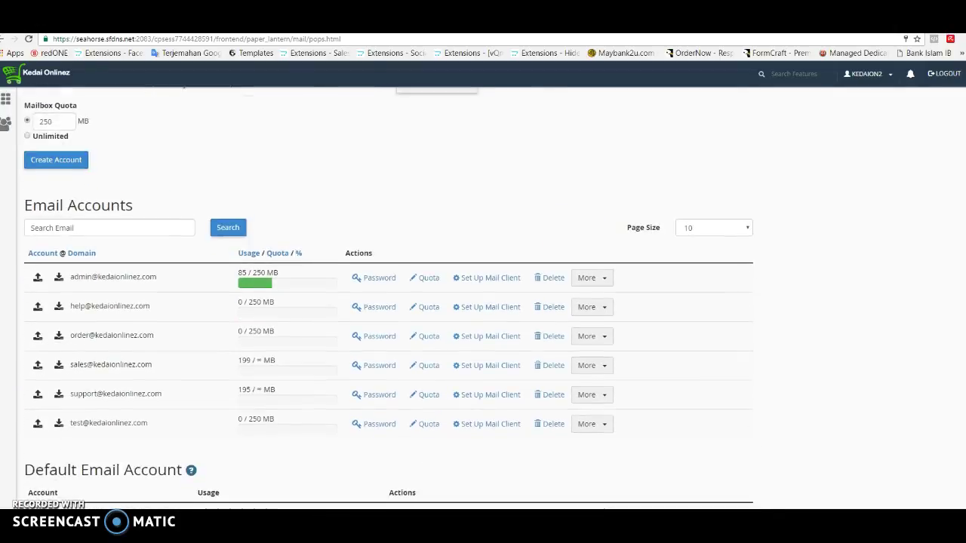
{"action": "scroll", "coordinate": [388, 302], "scroll_direction": "up", "scroll_amount": 2}
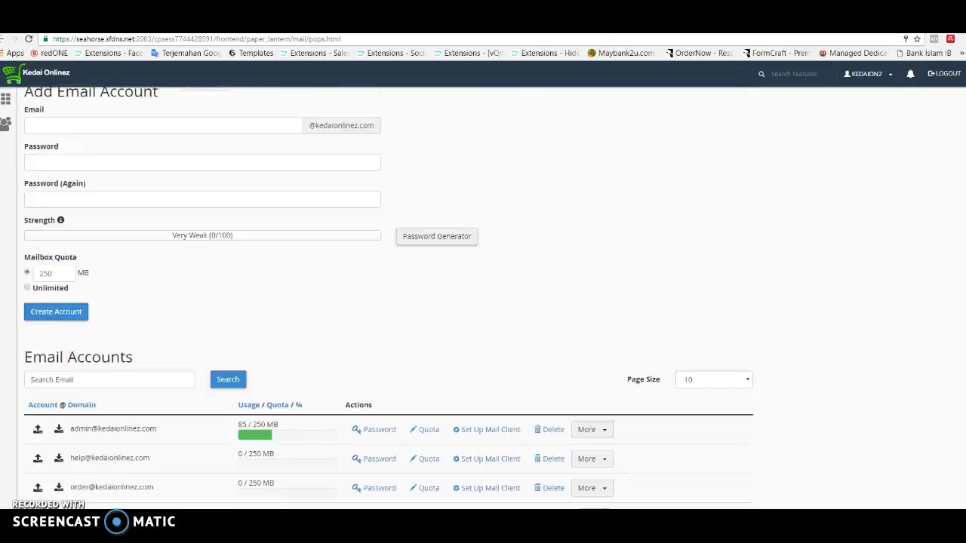
{"action": "scroll", "coordinate": [388, 302], "scroll_direction": "up", "scroll_amount": 1}
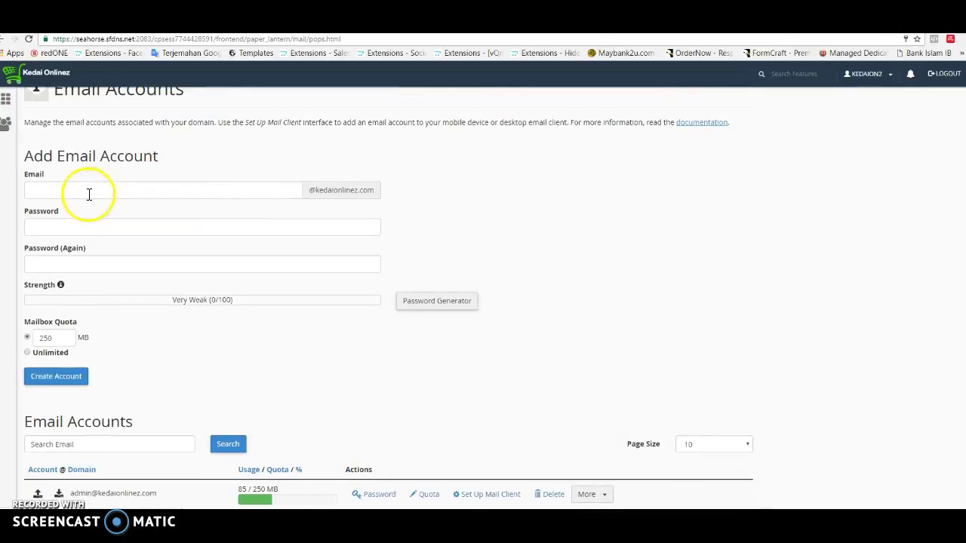
{"action": "scroll", "coordinate": [88, 194], "scroll_direction": "down", "scroll_amount": 3}
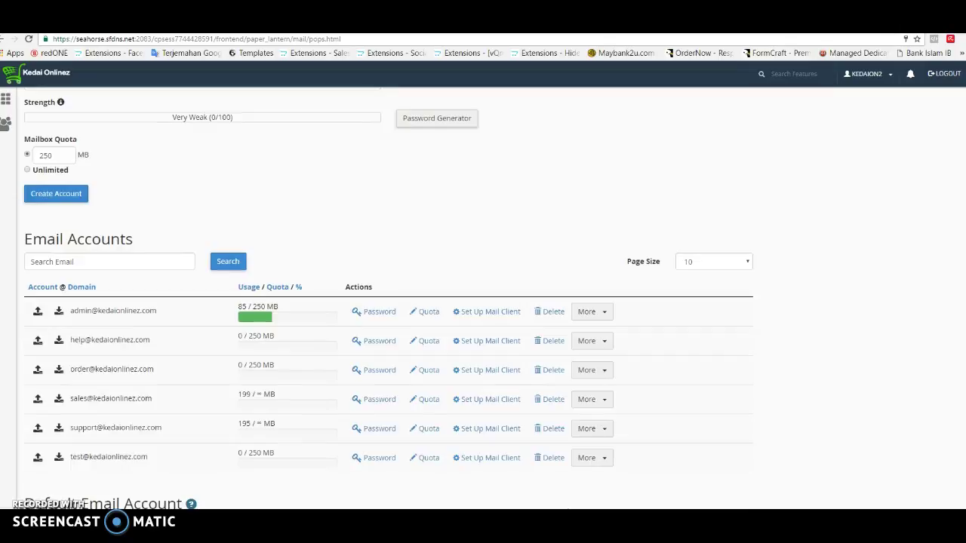
{"action": "scroll", "coordinate": [388, 301], "scroll_direction": "up", "scroll_amount": 1}
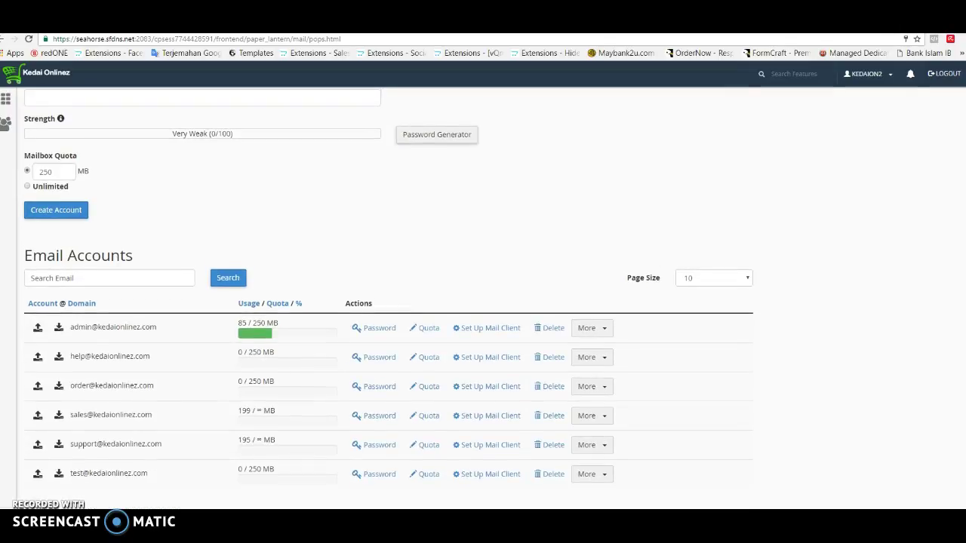
{"action": "scroll", "coordinate": [388, 290], "scroll_direction": "up", "scroll_amount": 3}
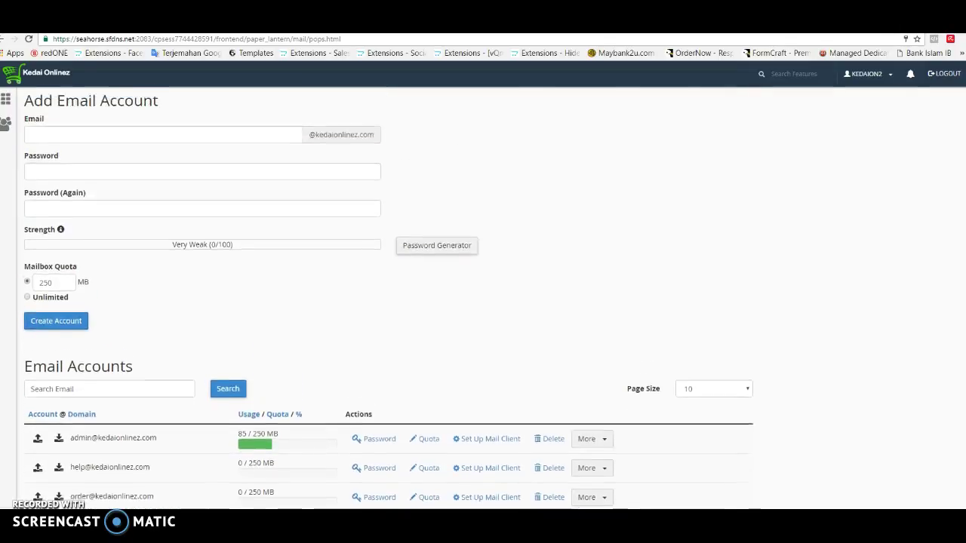
{"action": "left_click", "coordinate": [123, 202]}
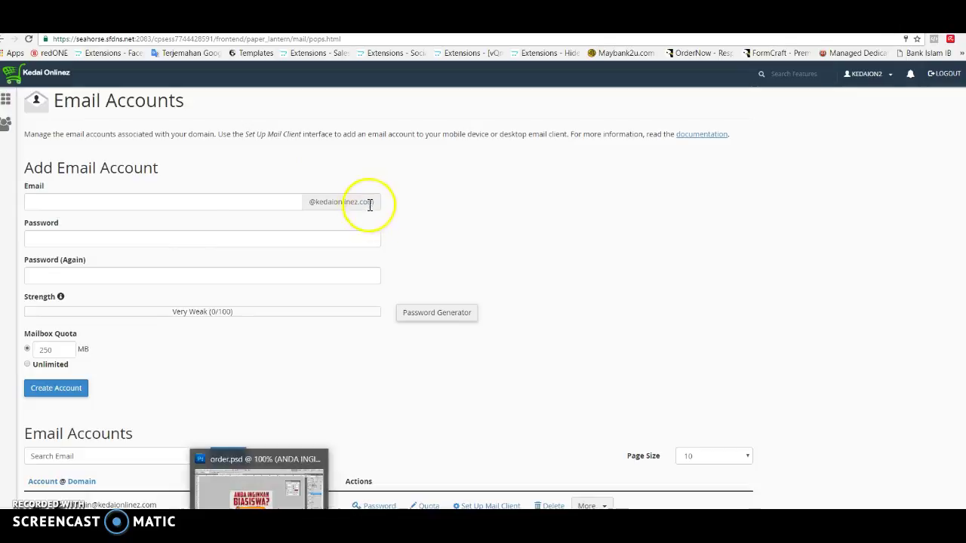
{"action": "left_click", "coordinate": [115, 199]}
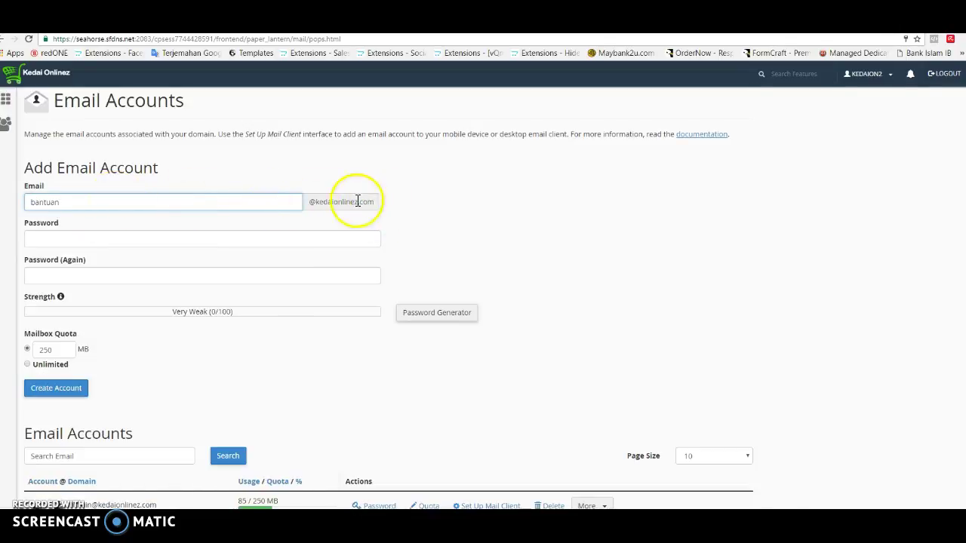
{"action": "left_click", "coordinate": [102, 202]}
{"action": "left_click", "coordinate": [177, 151]}
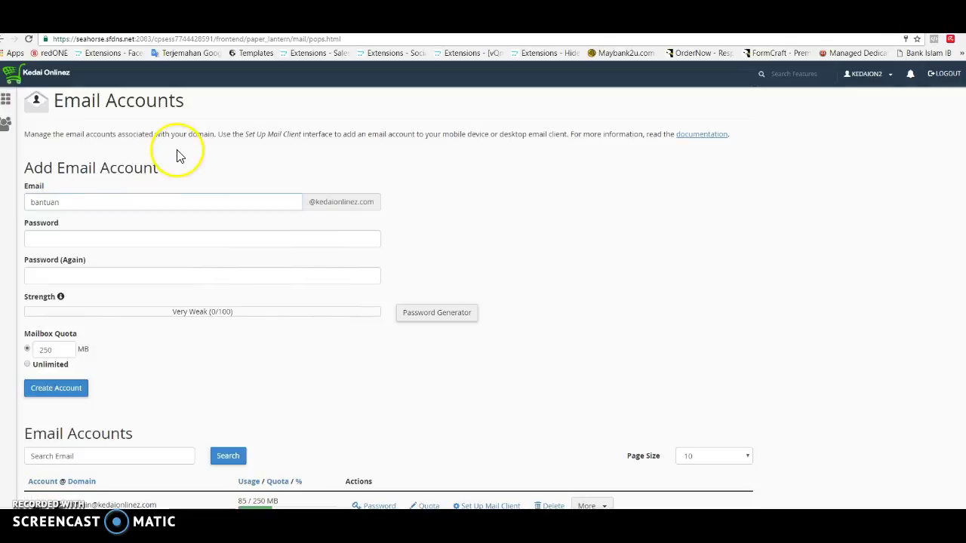
Step: Type the account password into the Password field
{"action": "left_click", "coordinate": [88, 240]}
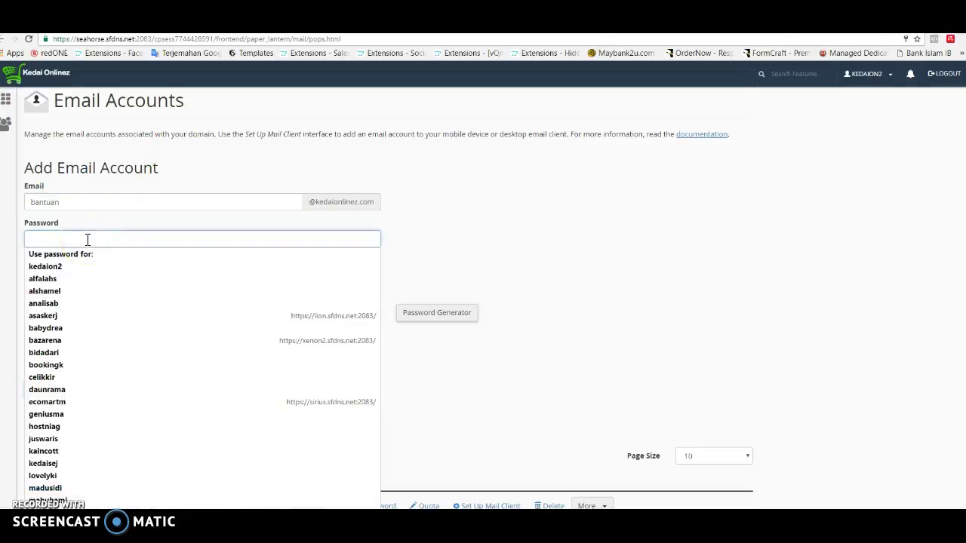
{"action": "left_click", "coordinate": [151, 150]}
{"action": "left_click", "coordinate": [430, 272]}
{"action": "left_click", "coordinate": [438, 314]}
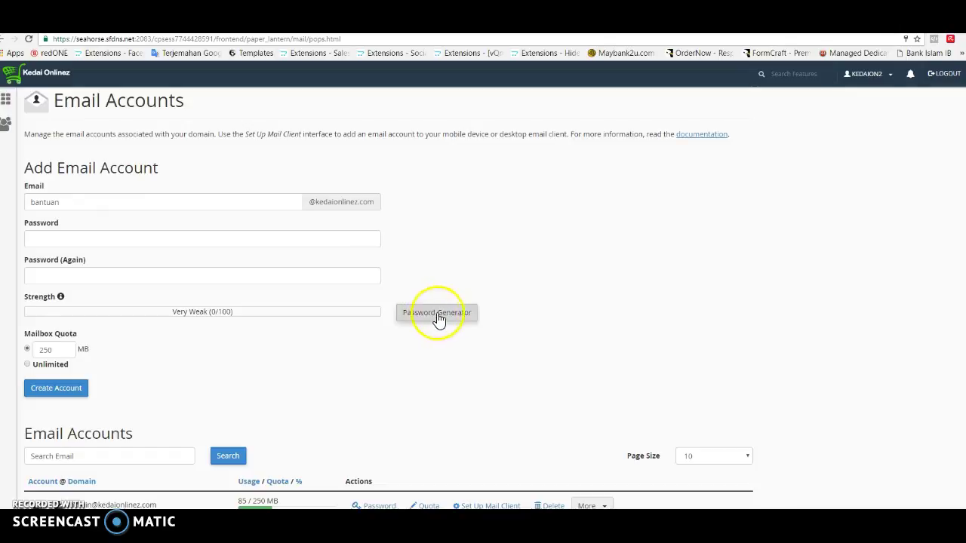
{"action": "left_click", "coordinate": [104, 242]}
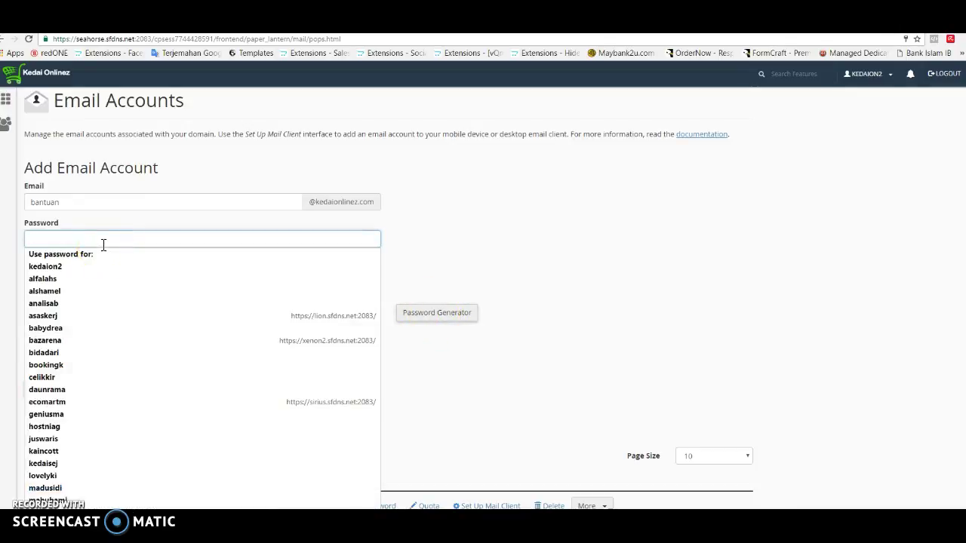
{"action": "type", "text": "a"}
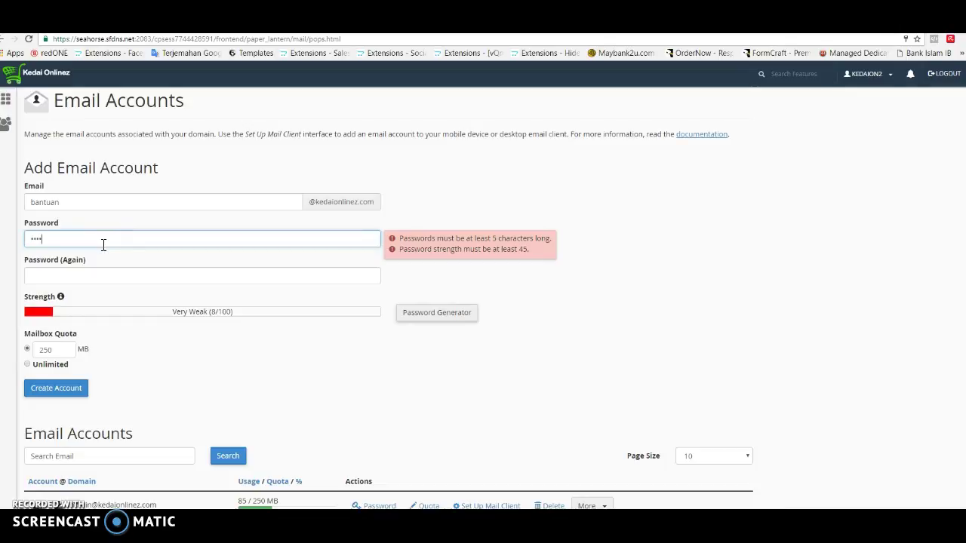
{"action": "scroll", "coordinate": [104, 245], "scroll_direction": "down", "scroll_amount": 4}
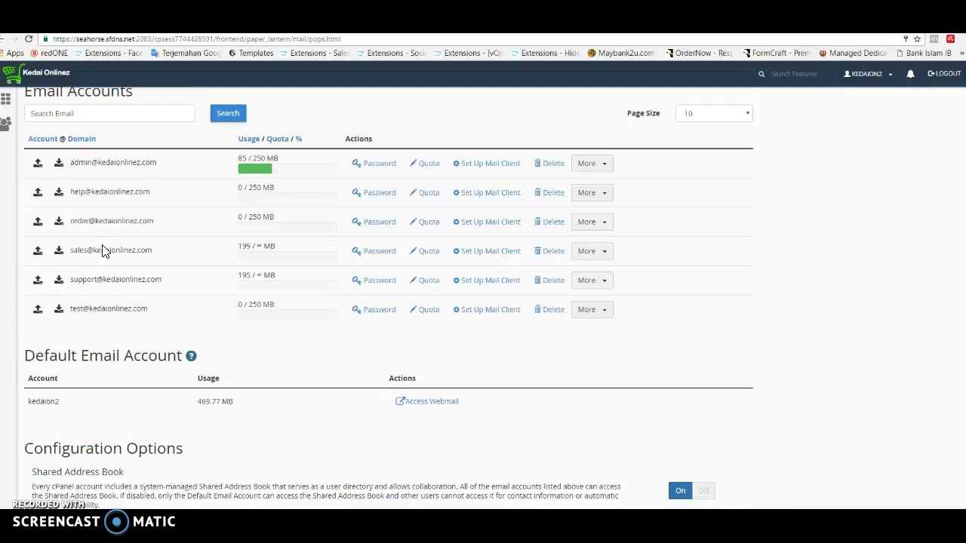
{"action": "scroll", "coordinate": [901, 205], "scroll_direction": "up", "scroll_amount": 4}
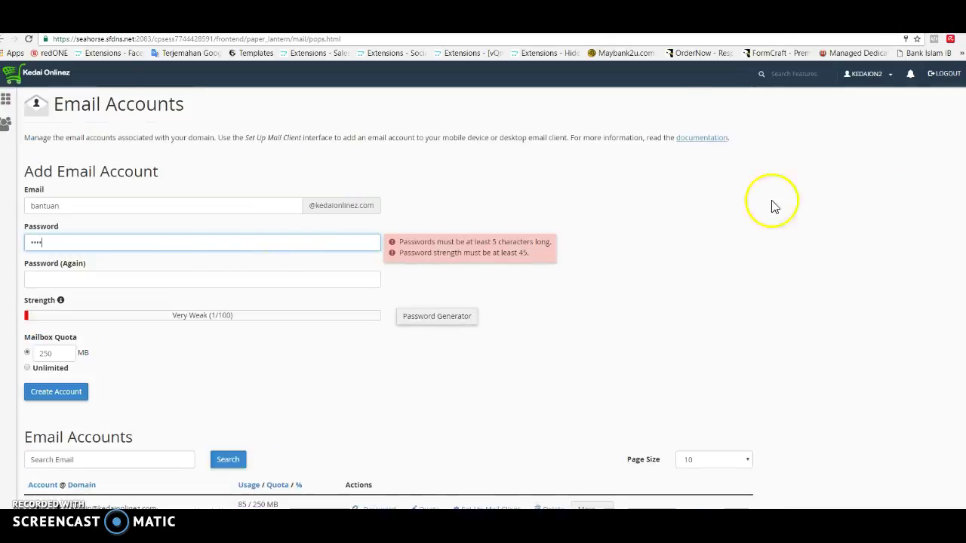
{"action": "key", "text": "BackSpace"}
{"action": "key", "text": "BackSpace"}
{"action": "key", "text": "BackSpace"}
{"action": "key", "text": "BackSpace"}
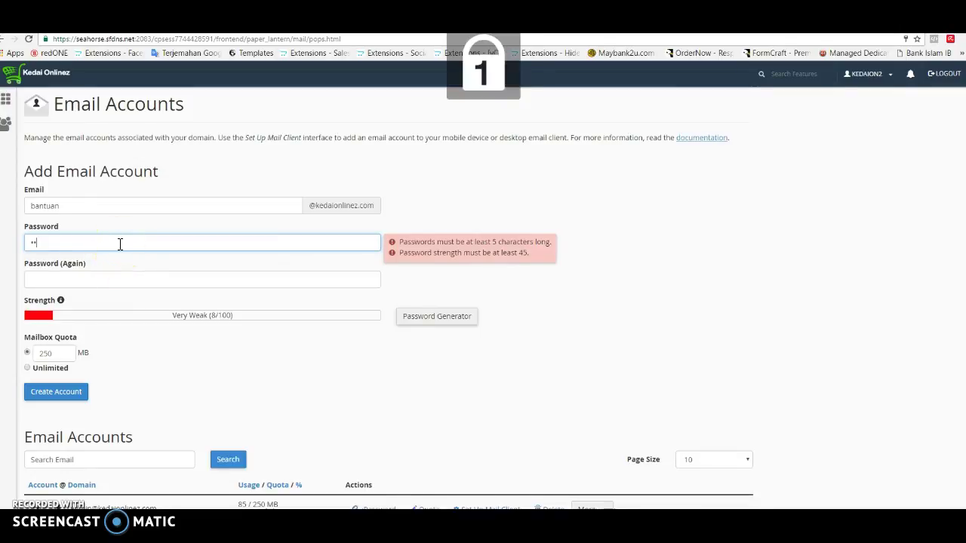
{"action": "type", "text": "•••••••"}
{"action": "key", "text": "Tab"}
{"action": "type", "text": "•••••••"}
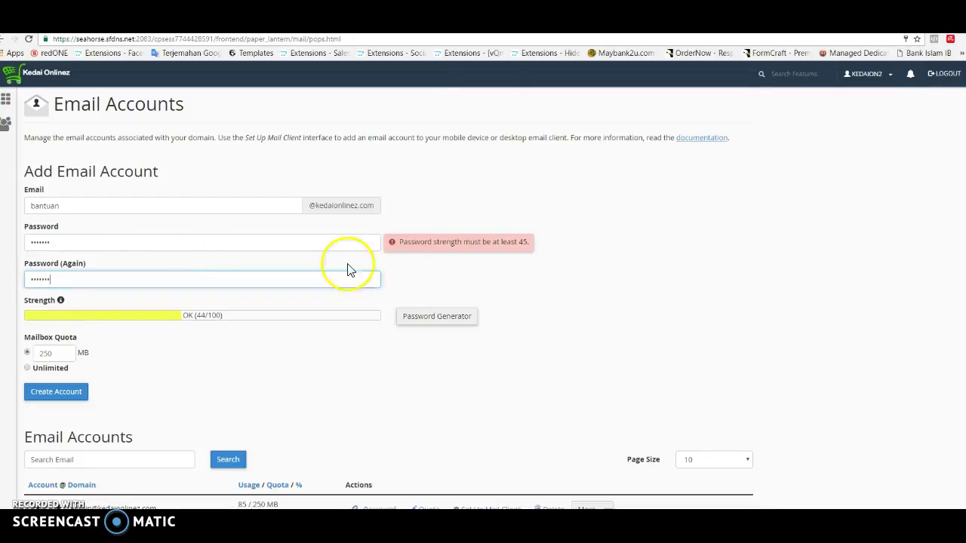
Step: Retype the password and enter it again in Password (Again)
{"action": "left_click", "coordinate": [124, 238]}
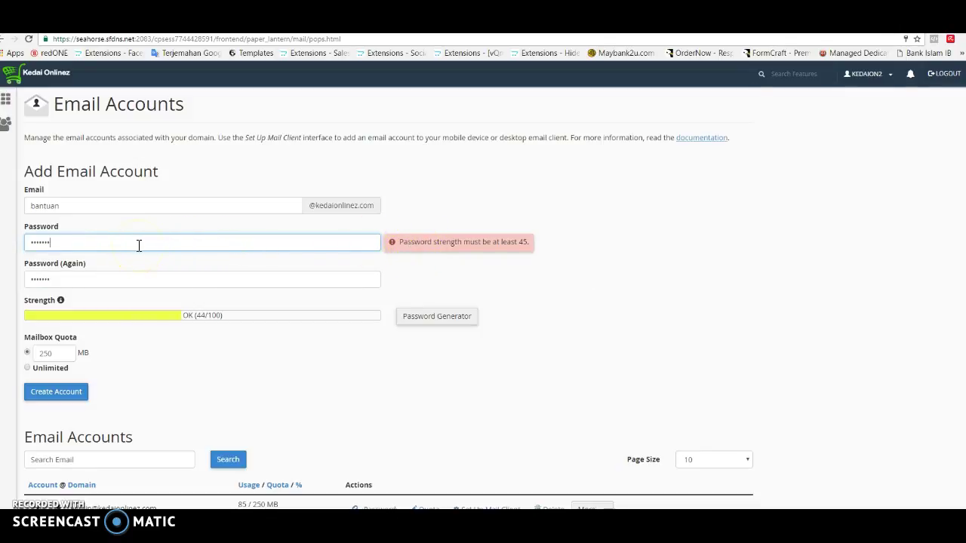
{"action": "left_click_drag", "start_coordinate": [98, 246], "coordinate": [25, 243]}
{"action": "type", "text": "•••••••"}
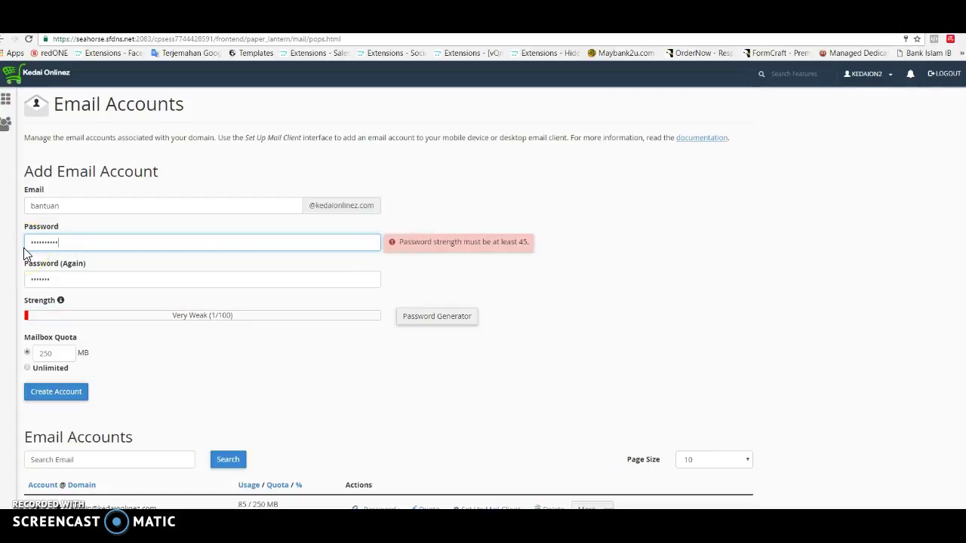
{"action": "key", "text": "Tab"}
{"action": "type", "text": "•••••••••••"}
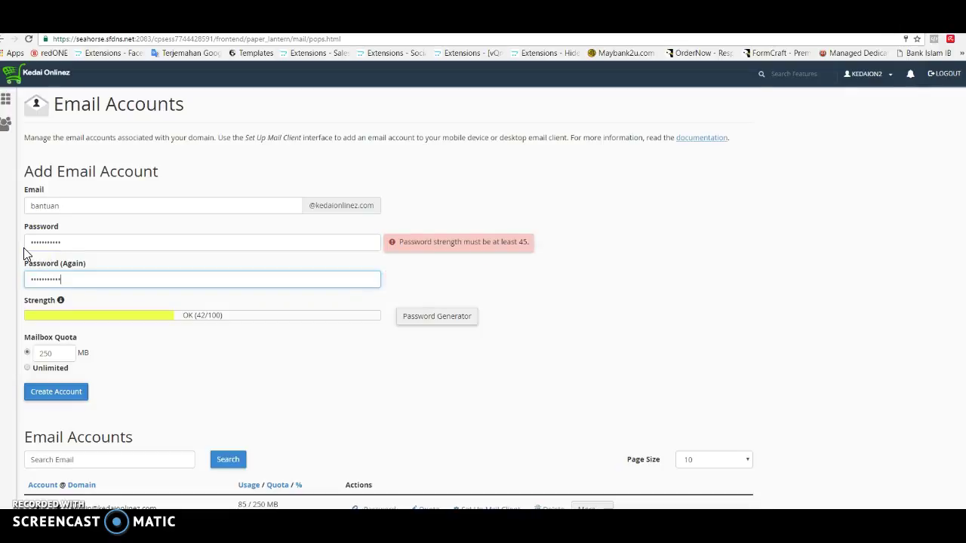
{"action": "left_click", "coordinate": [426, 190]}
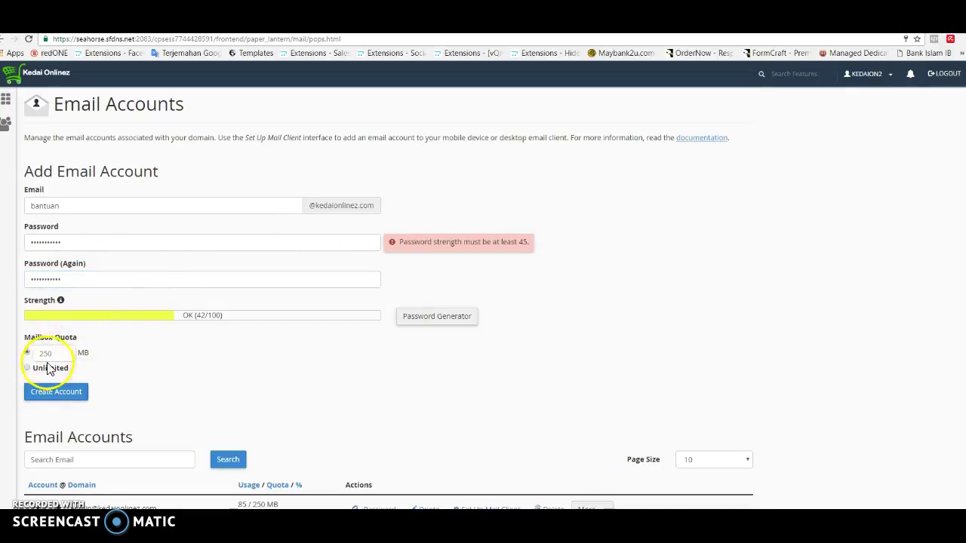
Step: Keep the mailbox quota at 250 MB and review the 42/100 password-strength warning
{"action": "left_click", "coordinate": [73, 354]}
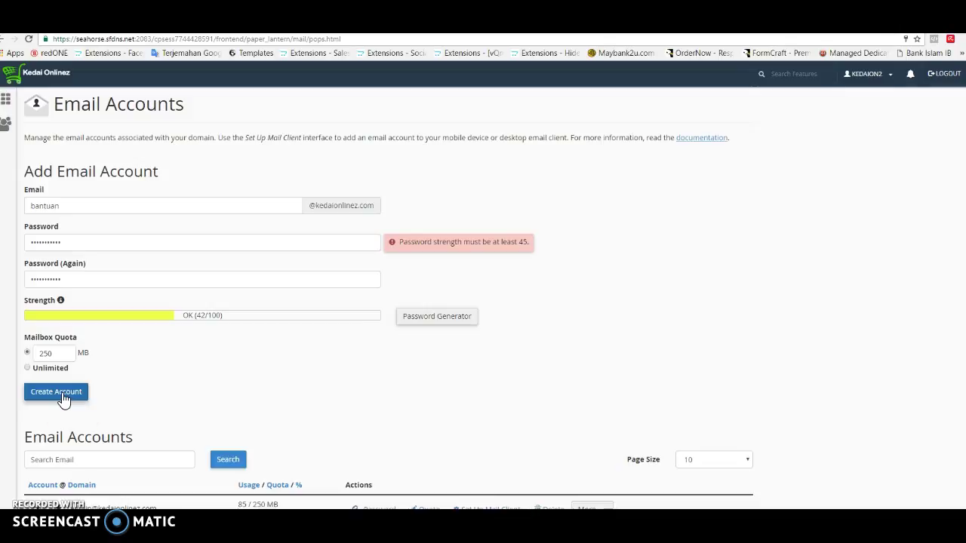
{"action": "left_click_drag", "start_coordinate": [412, 243], "coordinate": [470, 243]}
{"action": "left_click", "coordinate": [500, 261]}
{"action": "left_click", "coordinate": [99, 246]}
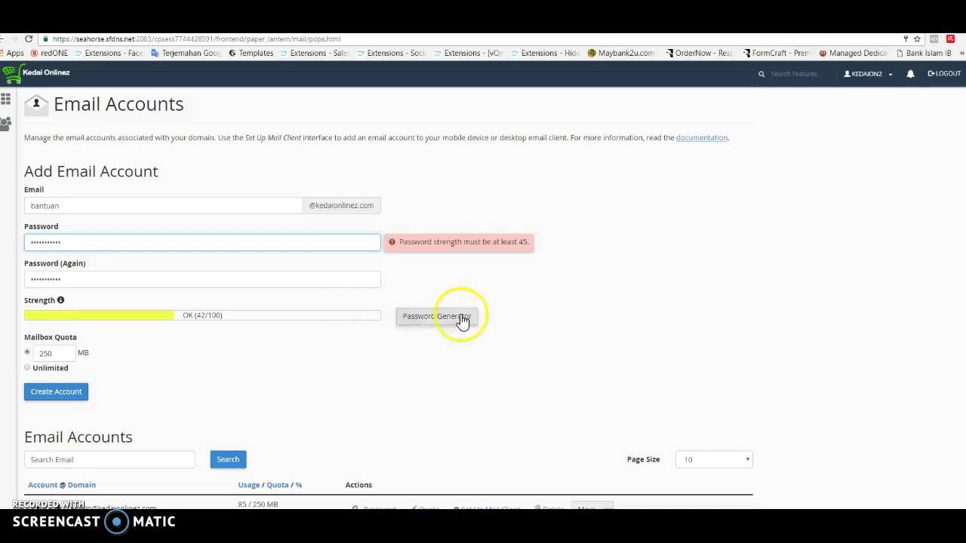
Step: Generate a very strong password with the Password Generator and copy it
{"action": "left_click", "coordinate": [426, 319]}
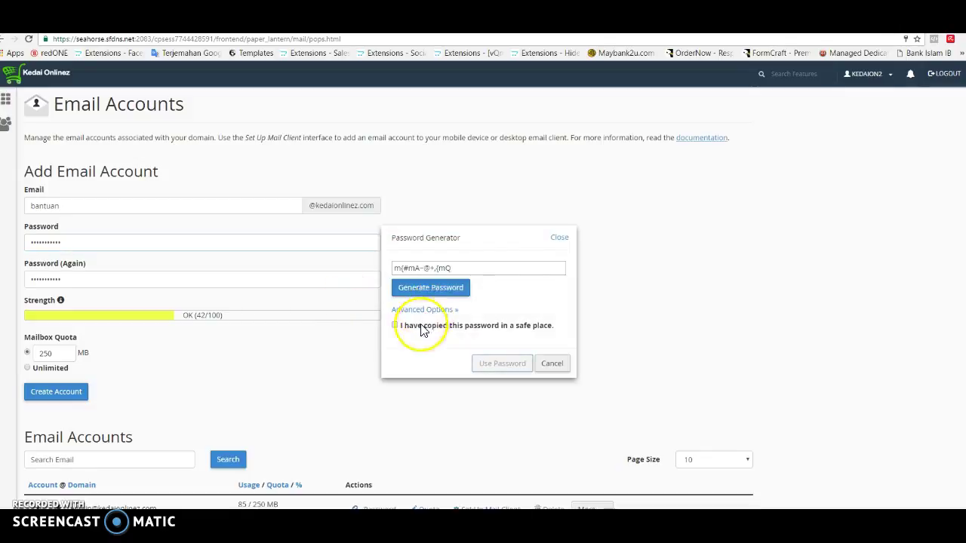
{"action": "left_click", "coordinate": [456, 270]}
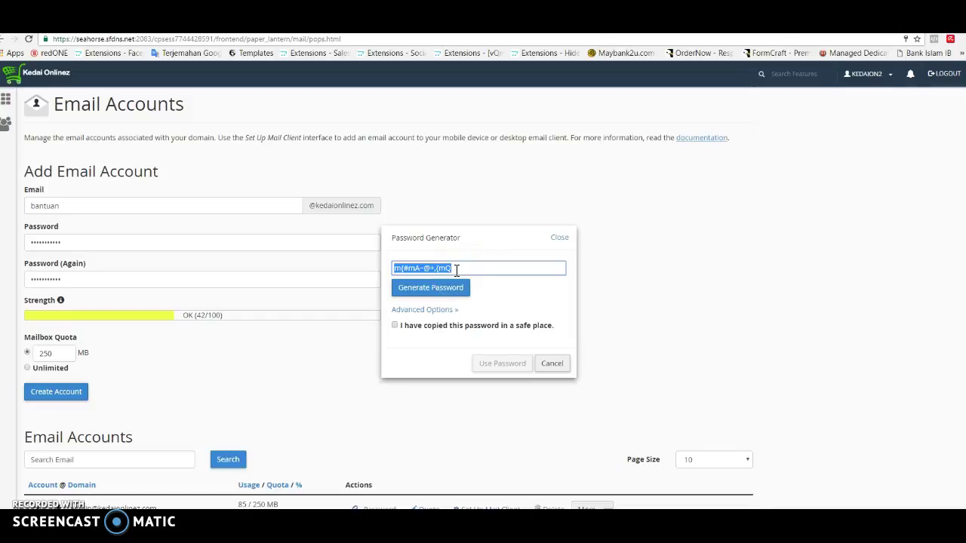
{"action": "left_click", "coordinate": [441, 270]}
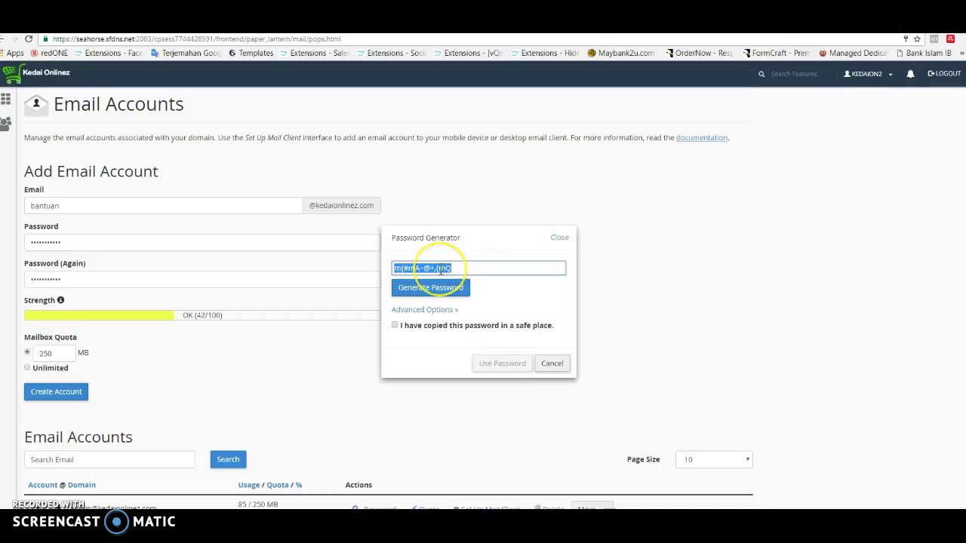
{"action": "right_click", "coordinate": [441, 270]}
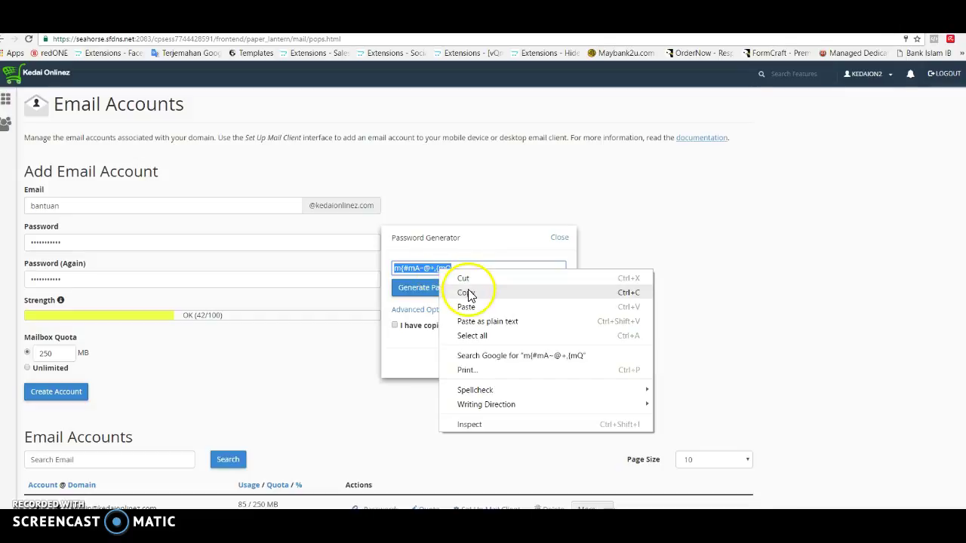
{"action": "left_click", "coordinate": [468, 291]}
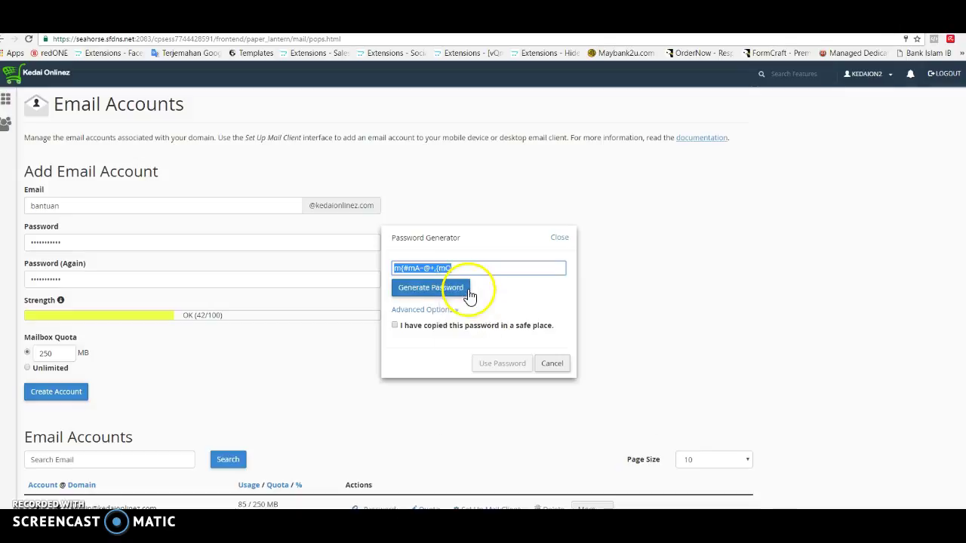
Step: Apply the generated password, decline Chrome's save prompt, and create the account
{"action": "left_click", "coordinate": [395, 327]}
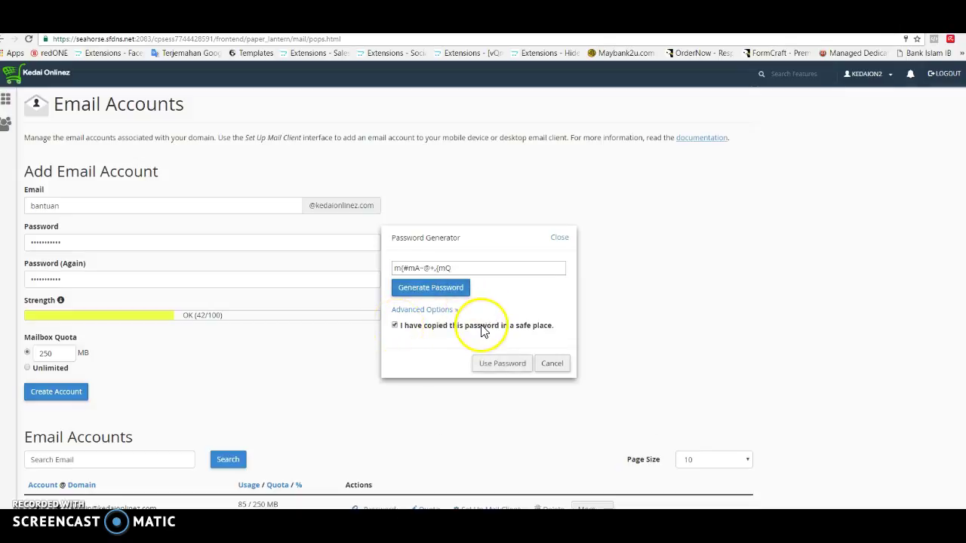
{"action": "left_click", "coordinate": [508, 366]}
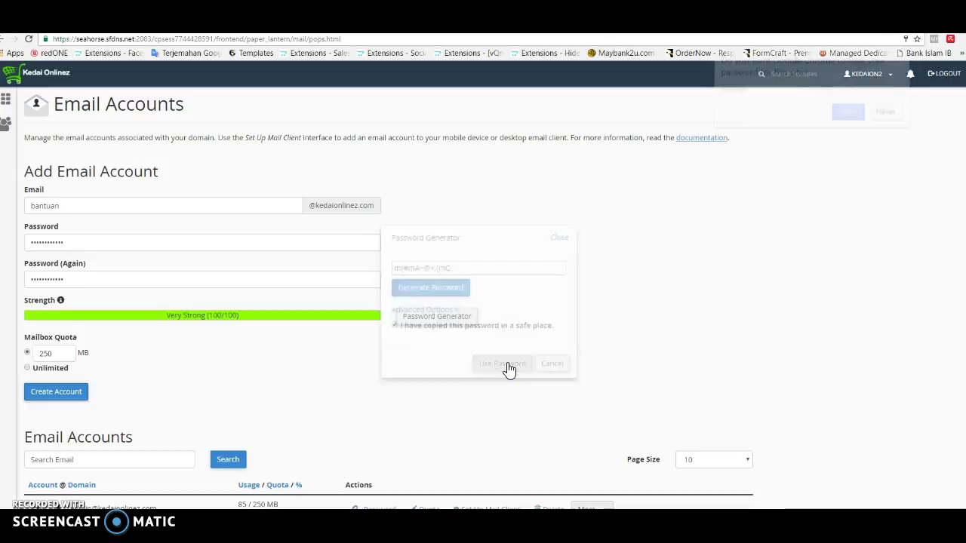
{"action": "left_click", "coordinate": [888, 114]}
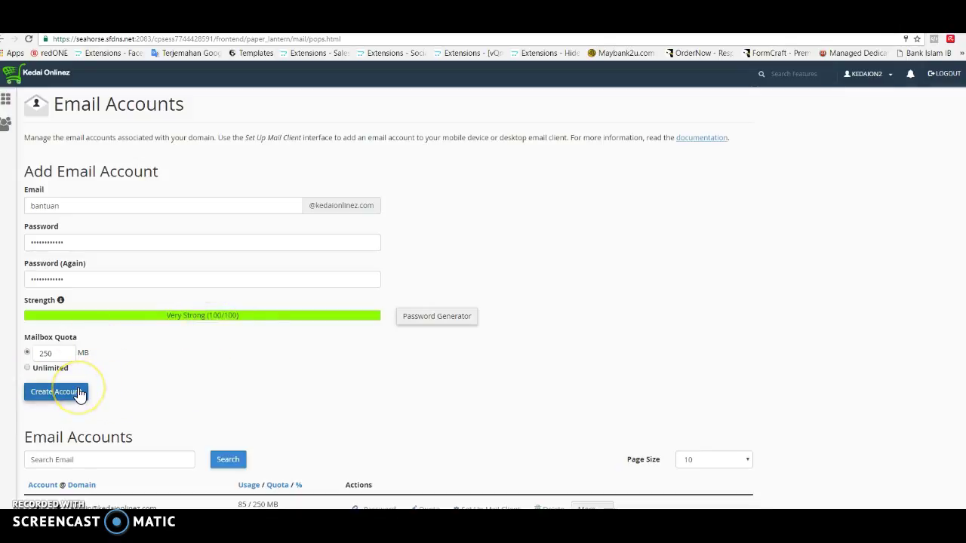
{"action": "left_click", "coordinate": [80, 393]}
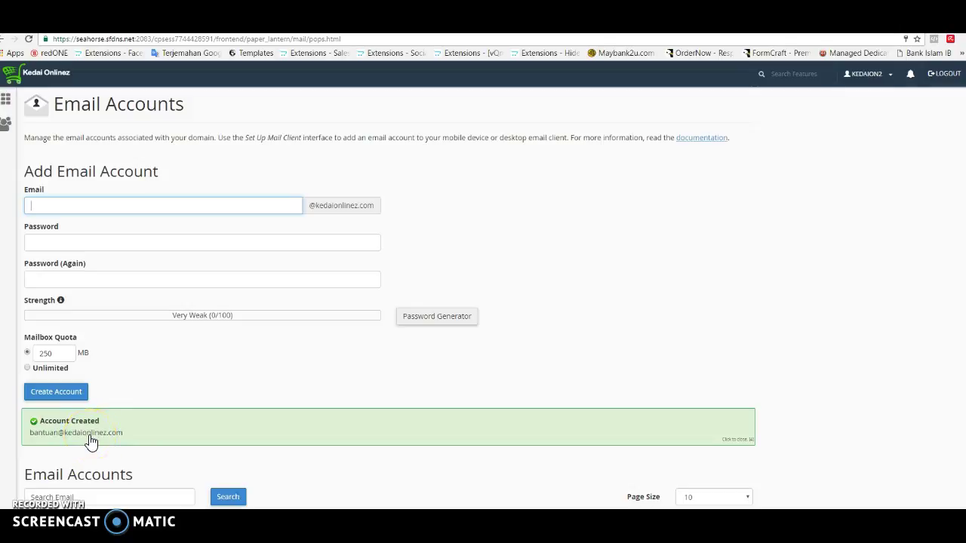
Step: Add domain.com/webmail and kedaionlinez.com/webmail lines in WordPad, then open a blank Notepad
{"action": "left_click", "coordinate": [646, 519]}
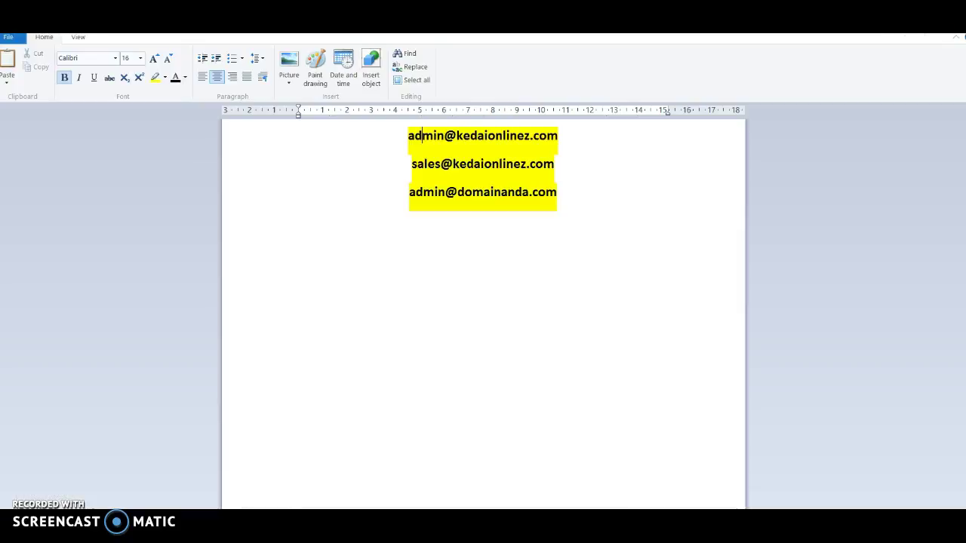
{"action": "left_click", "coordinate": [570, 196]}
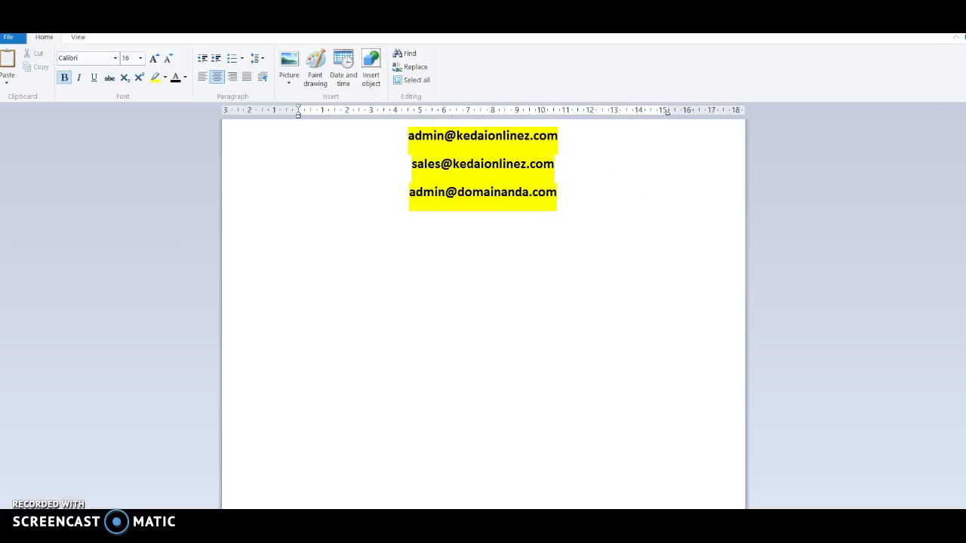
{"action": "type", "text": "doma"}
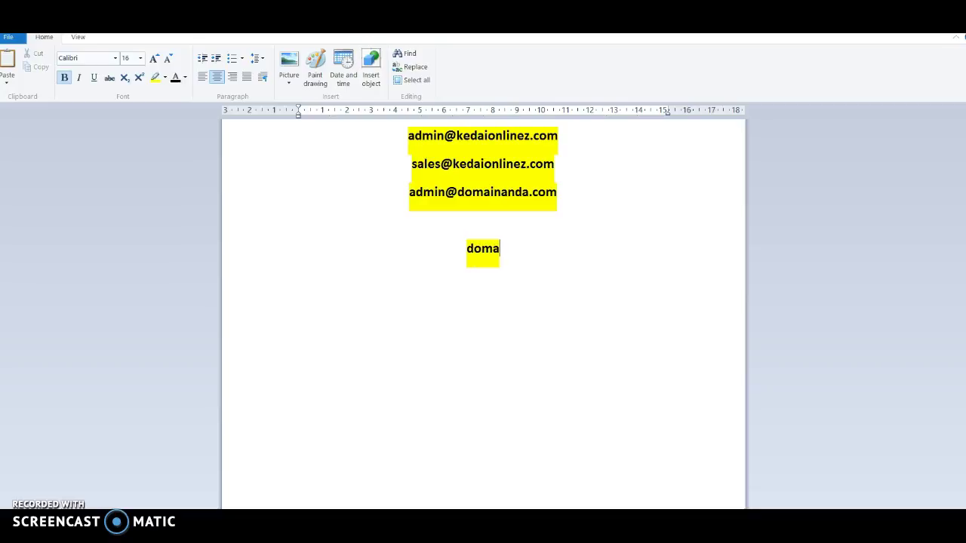
{"action": "type", "text": "in.com"}
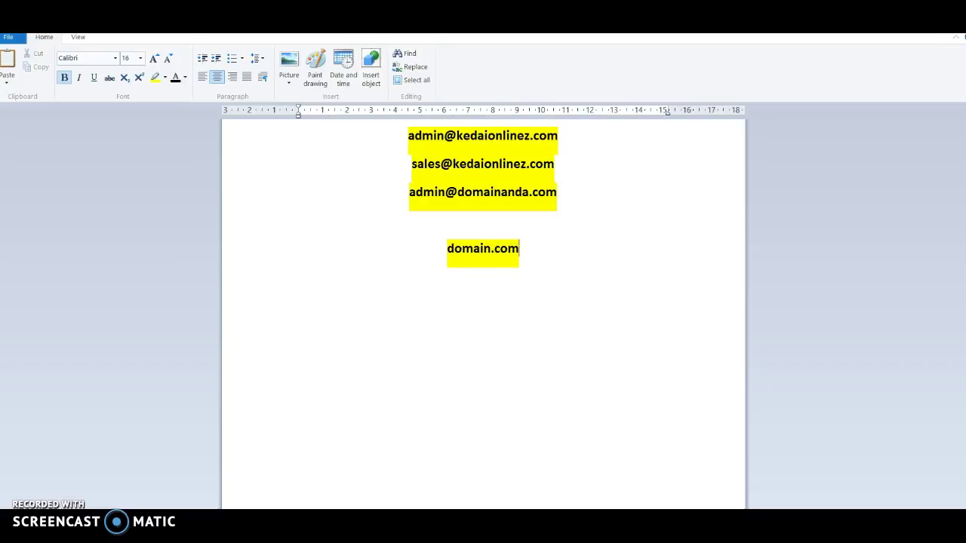
{"action": "type", "text": "/webmail"}
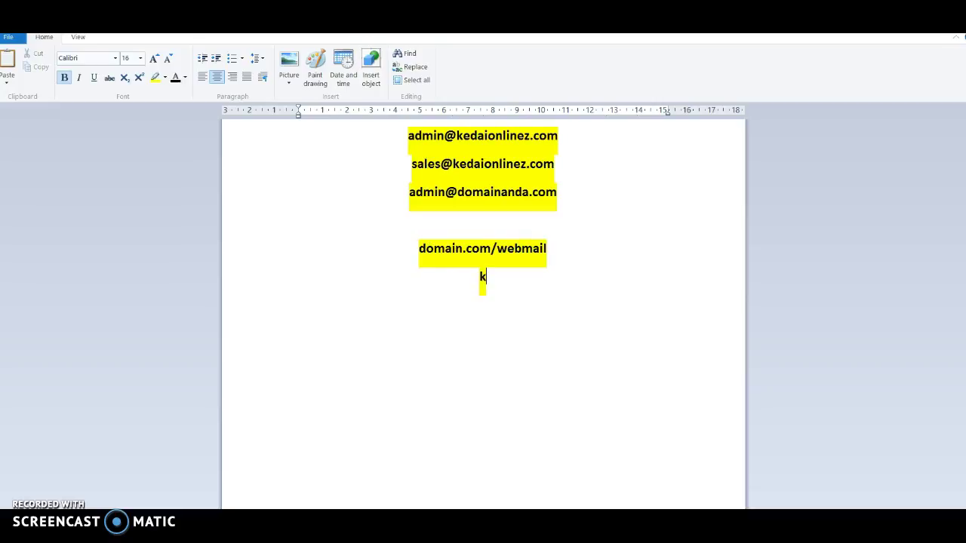
{"action": "type", "text": "daionlin"}
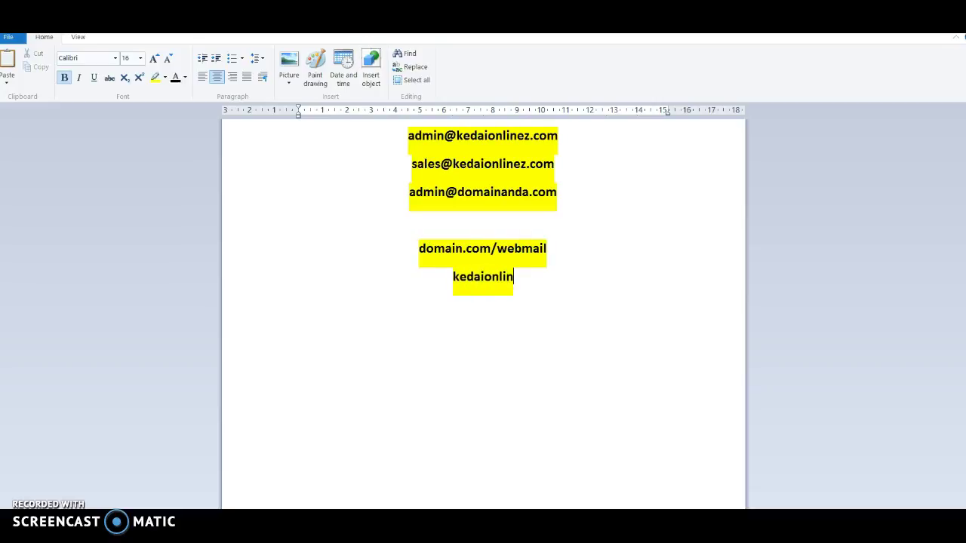
{"action": "type", "text": "ez.com/"}
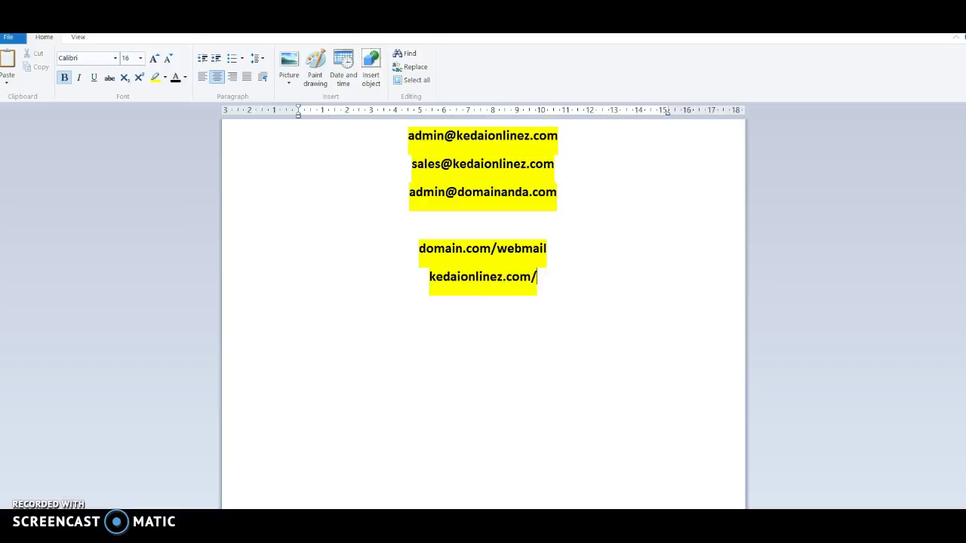
{"action": "type", "text": "webmail"}
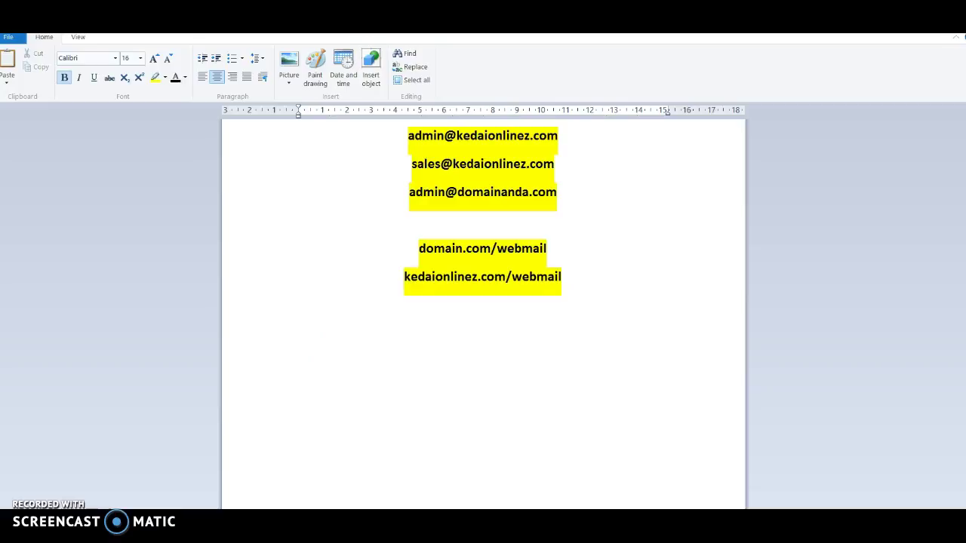
{"action": "key", "text": "super"}
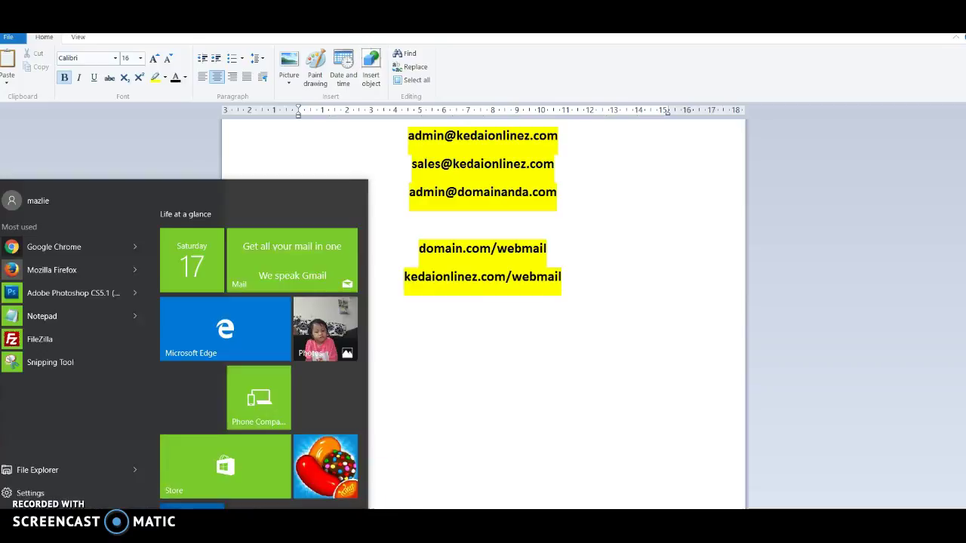
{"action": "left_click", "coordinate": [99, 311]}
Step: Paste the generated password into Notepad and shrink the window to a small note
{"action": "right_click", "coordinate": [638, 255]}
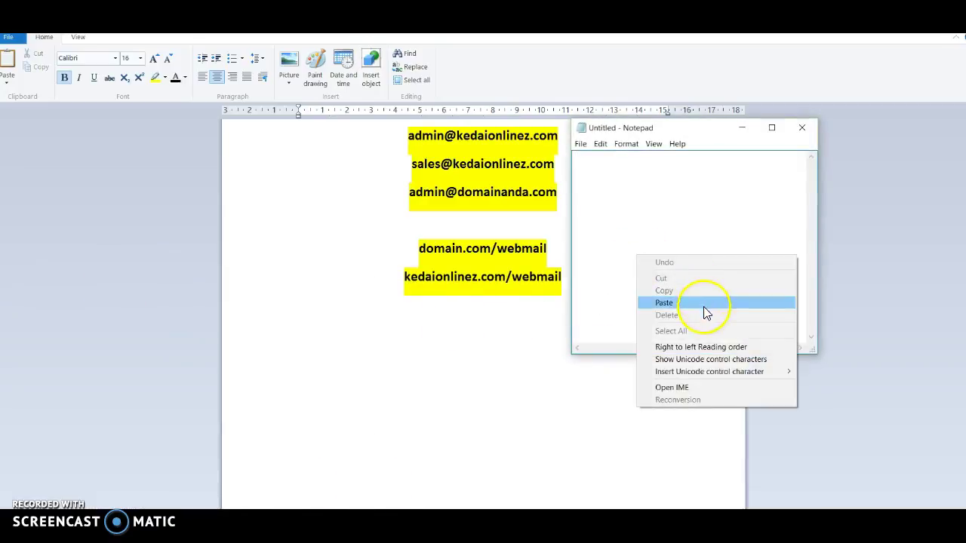
{"action": "left_click", "coordinate": [703, 306]}
{"action": "left_click_drag", "start_coordinate": [571, 258], "coordinate": [436, 258]}
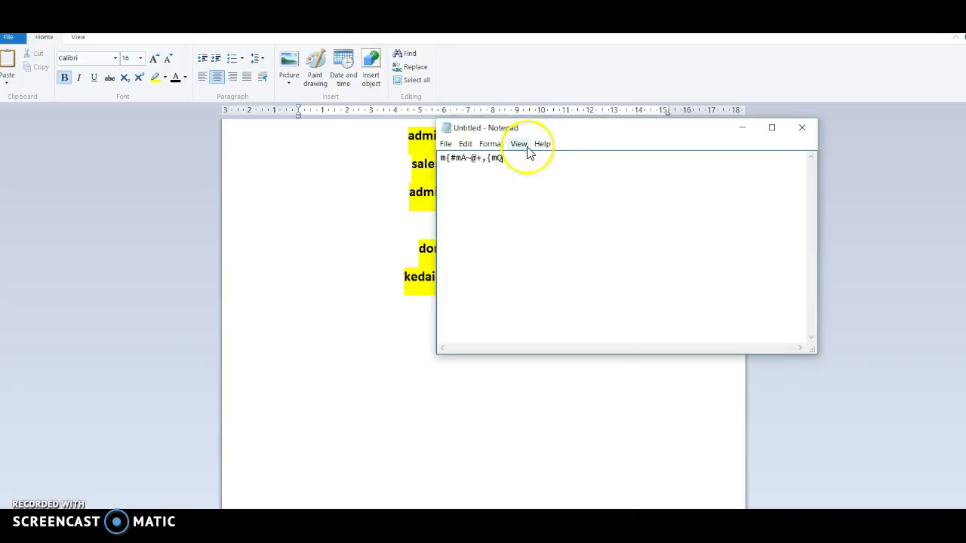
{"action": "left_click_drag", "start_coordinate": [535, 119], "coordinate": [616, 373]}
{"action": "left_click", "coordinate": [521, 287]}
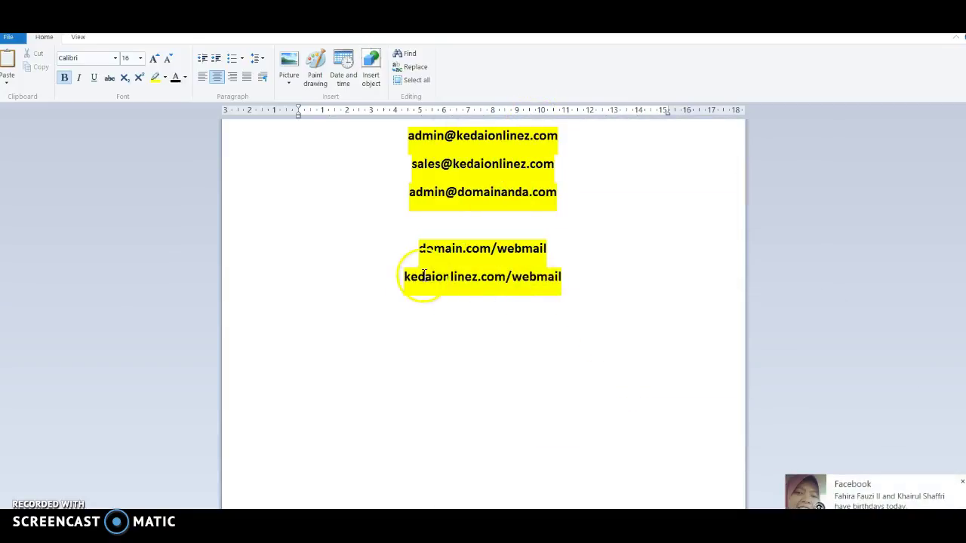
{"action": "key", "text": "alt+Tab"}
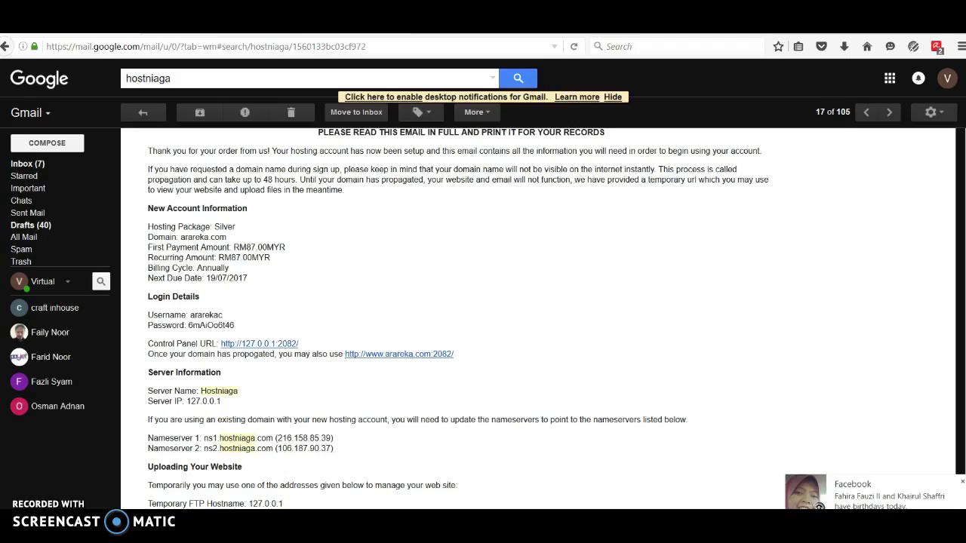
Step: Load kedaionlinez.com/webmail in a new Firefox tab
{"action": "key", "text": "ctrl+t"}
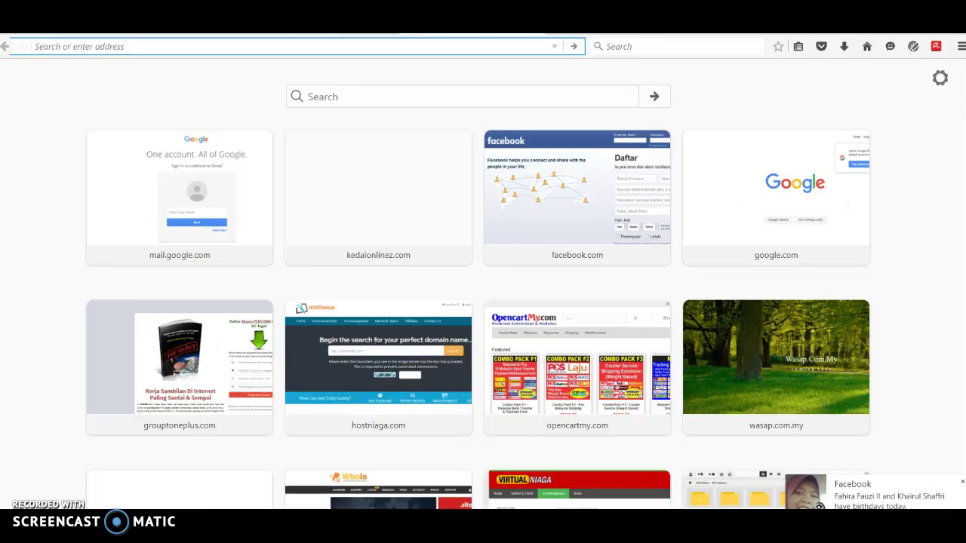
{"action": "type", "text": "kedaion"}
{"action": "key", "text": "Right"}
{"action": "type", "text": "webm"}
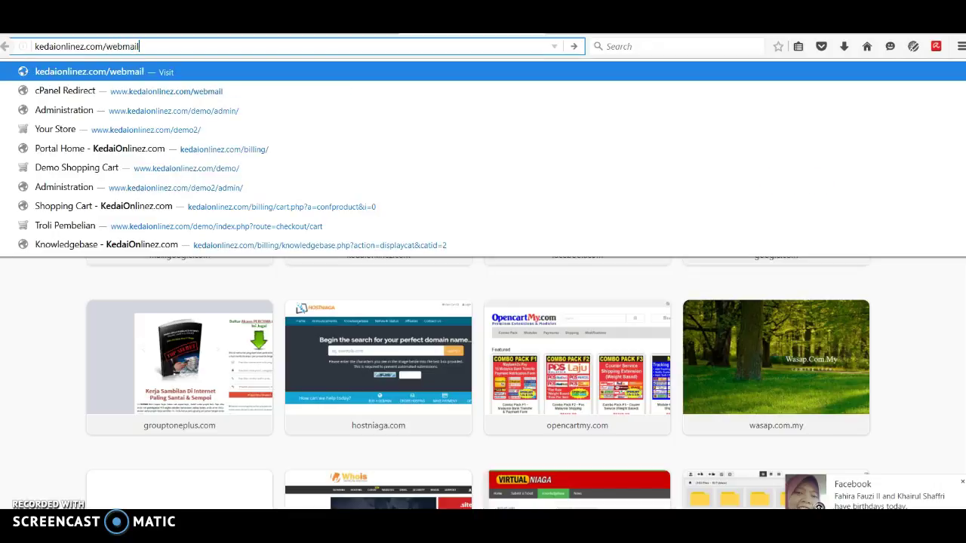
{"action": "type", "text": "ail"}
{"action": "key", "text": "Return"}
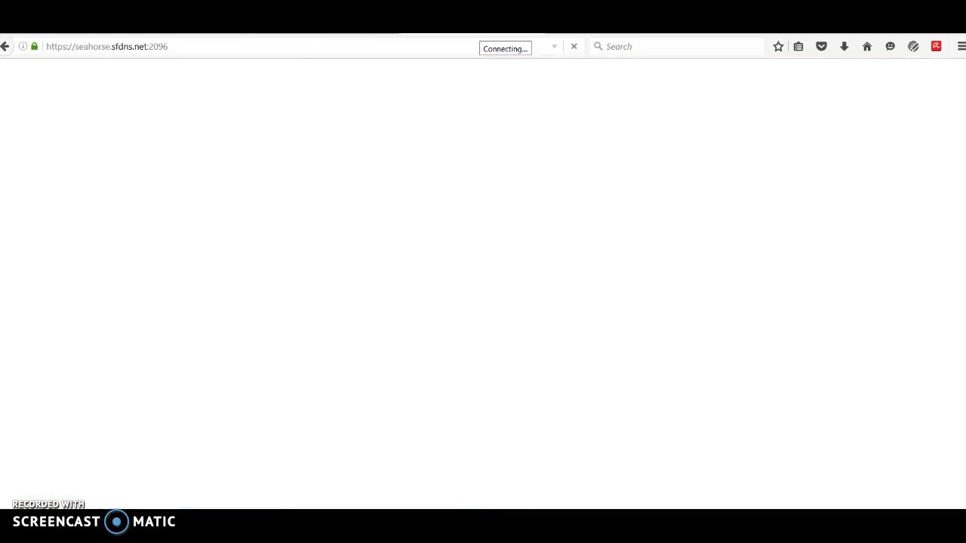
Step: Clear the prefilled email address and password on the Webmail login form
{"action": "left_click", "coordinate": [538, 232]}
{"action": "left_click_drag", "start_coordinate": [538, 232], "coordinate": [379, 224]}
{"action": "key", "text": "BackSpace"}
{"action": "left_click_drag", "start_coordinate": [516, 291], "coordinate": [388, 292]}
{"action": "key", "text": "BackSpace"}
{"action": "left_click", "coordinate": [241, 254]}
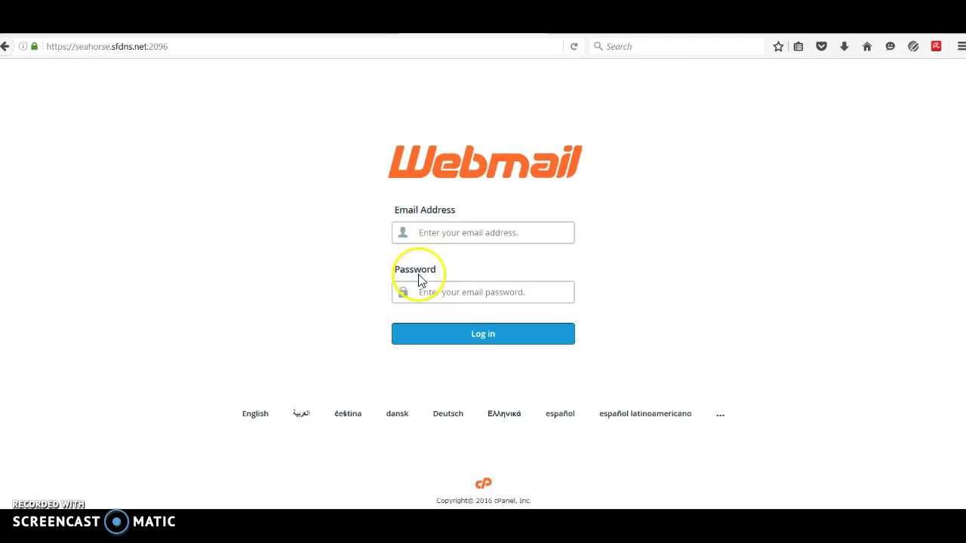
Step: Copy the generated password from the note and paste it into the Password field
{"action": "key", "text": "alt+Tab"}
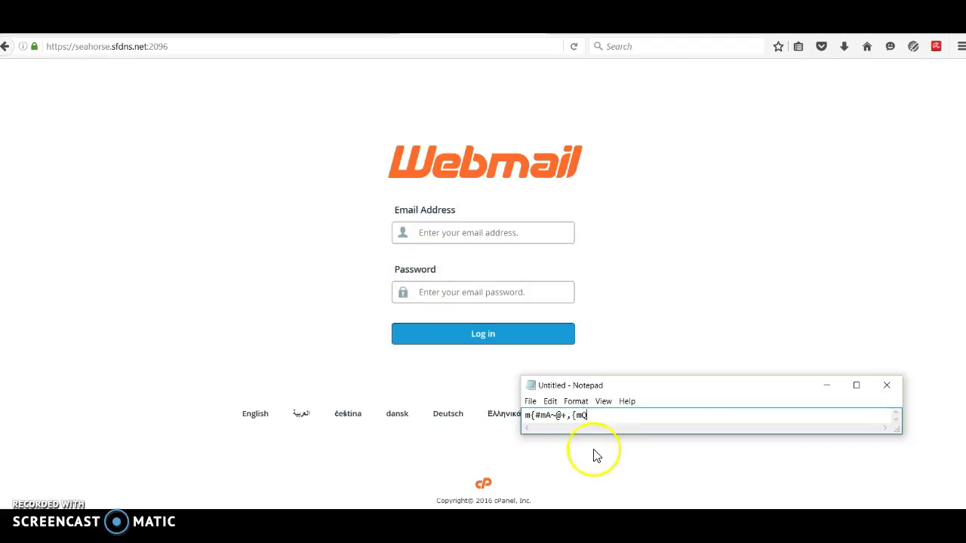
{"action": "left_click_drag", "start_coordinate": [590, 417], "coordinate": [507, 418]}
{"action": "key", "text": "ctrl+c"}
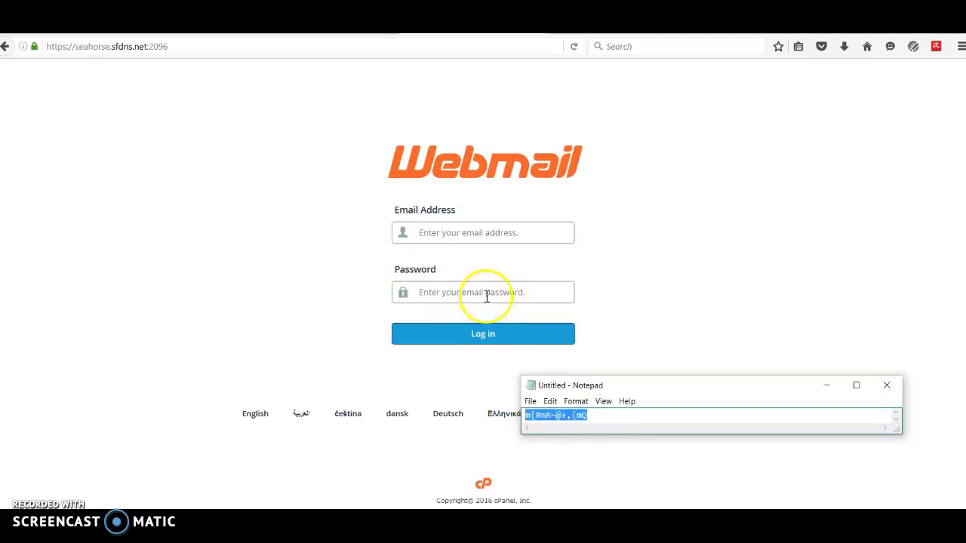
{"action": "left_click", "coordinate": [487, 293]}
{"action": "key", "text": "ctrl+v"}
{"action": "left_click", "coordinate": [145, 281]}
Step: Enter the new bantuan mailbox address and log in to Webmail
{"action": "left_click", "coordinate": [431, 231]}
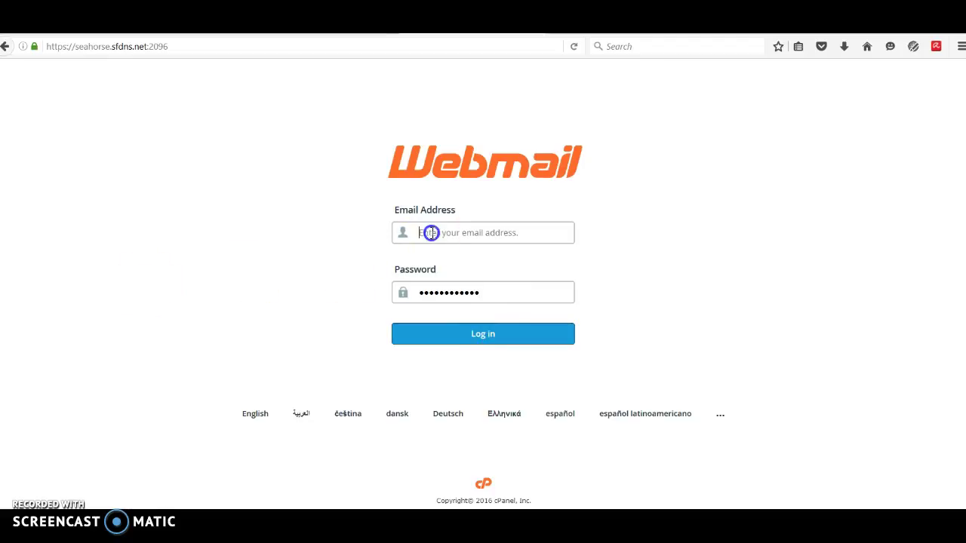
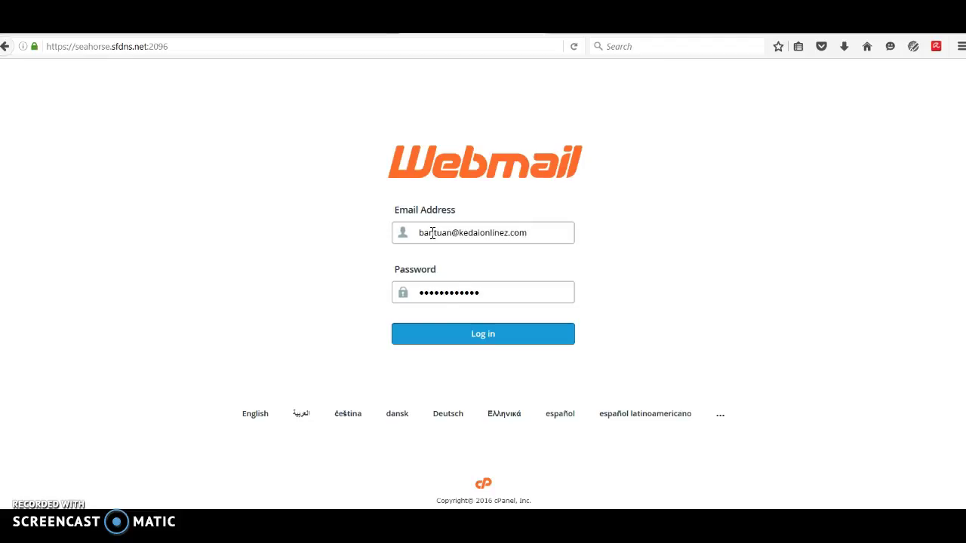
{"action": "left_click", "coordinate": [468, 338]}
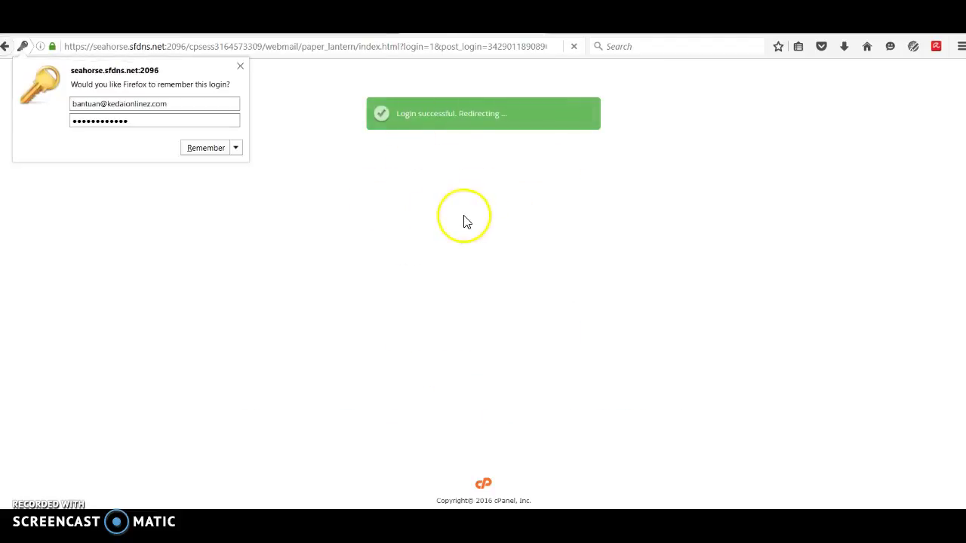
Step: Save the mailbox login in Firefox, dismiss the configuration tip, and open the mailbox in Horde
{"action": "left_click", "coordinate": [473, 214]}
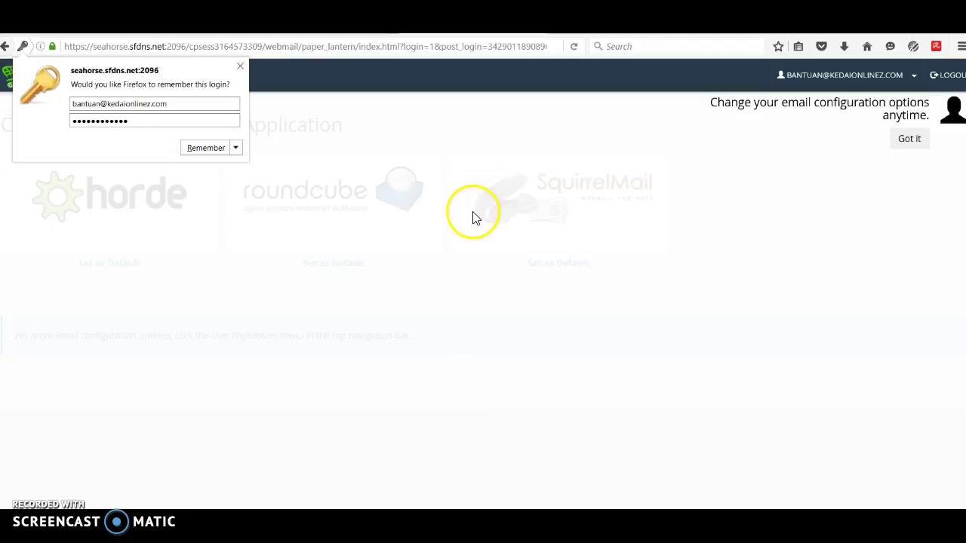
{"action": "left_click", "coordinate": [213, 149]}
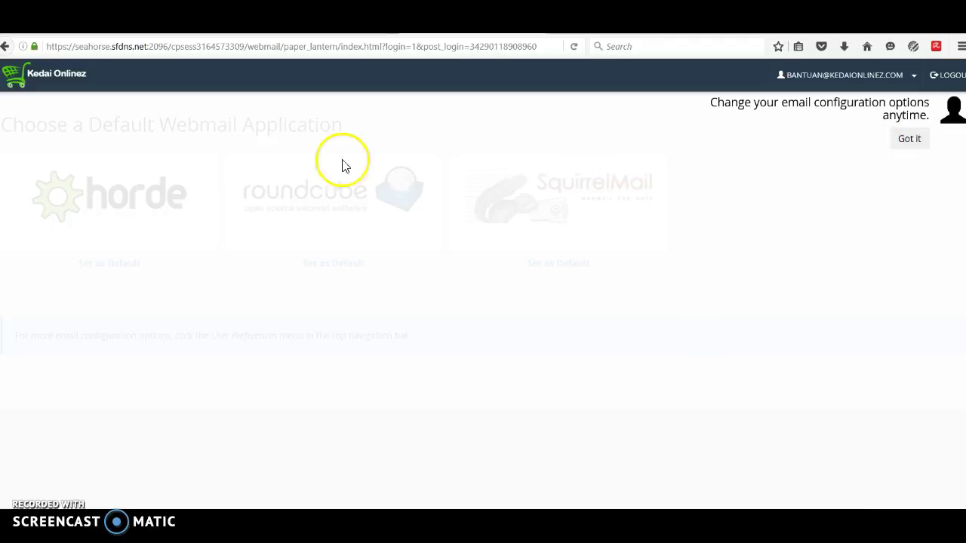
{"action": "left_click", "coordinate": [911, 141]}
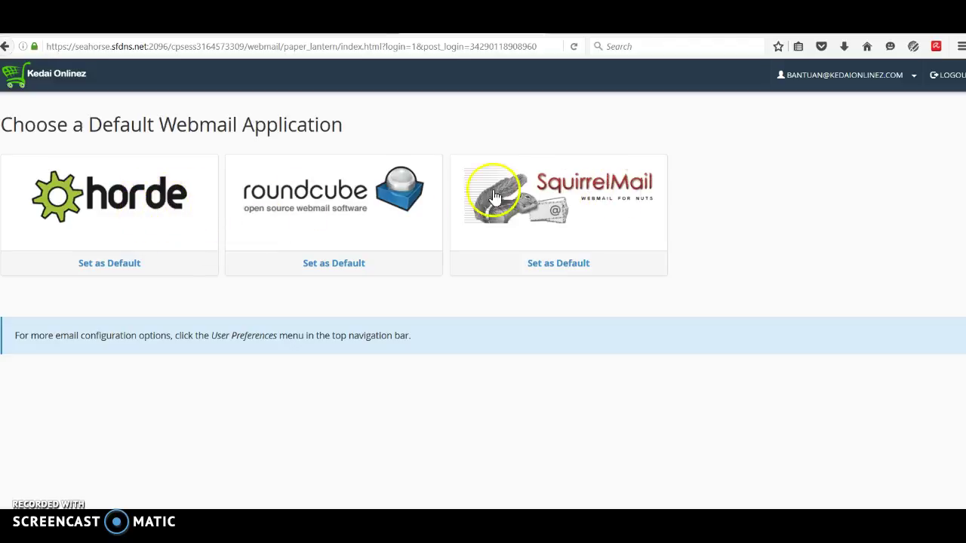
{"action": "left_click", "coordinate": [143, 205]}
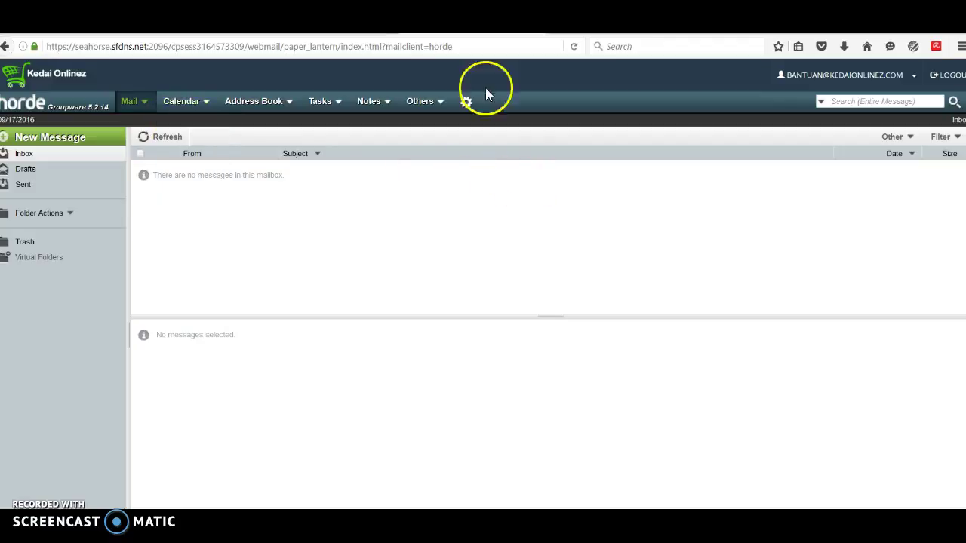
Step: Go back to the webmail choices, view the mailbox in Roundcube, then switch to SquirrelMail
{"action": "left_click", "coordinate": [5, 46]}
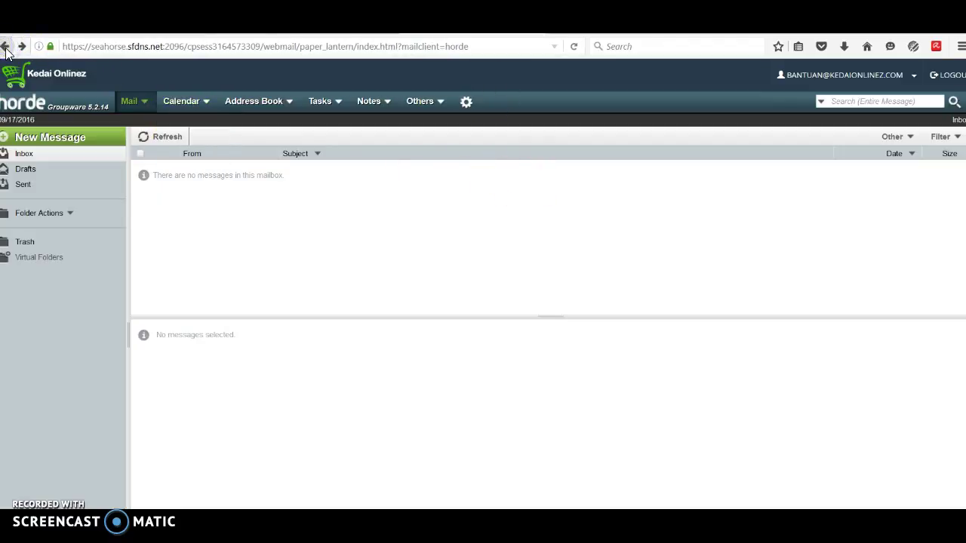
{"action": "left_click", "coordinate": [5, 48]}
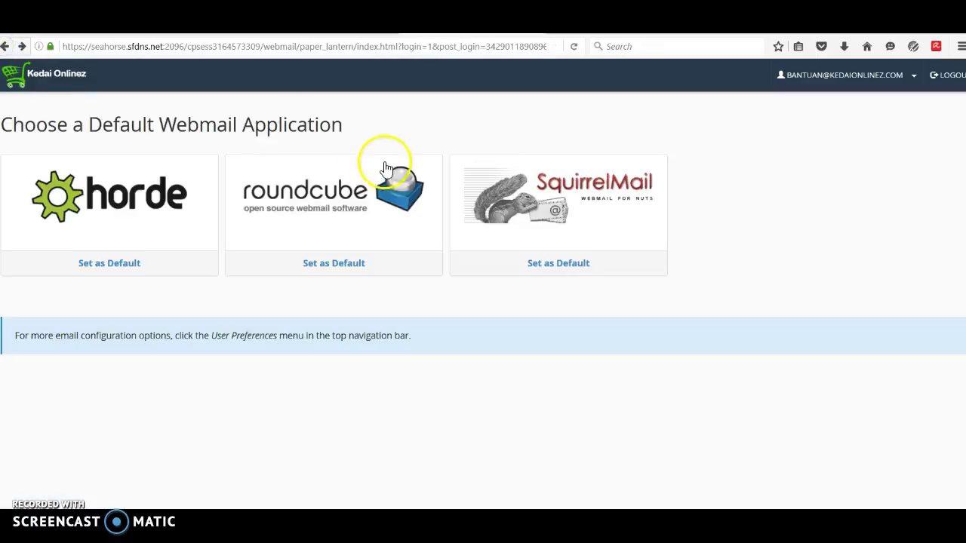
{"action": "left_click", "coordinate": [309, 191]}
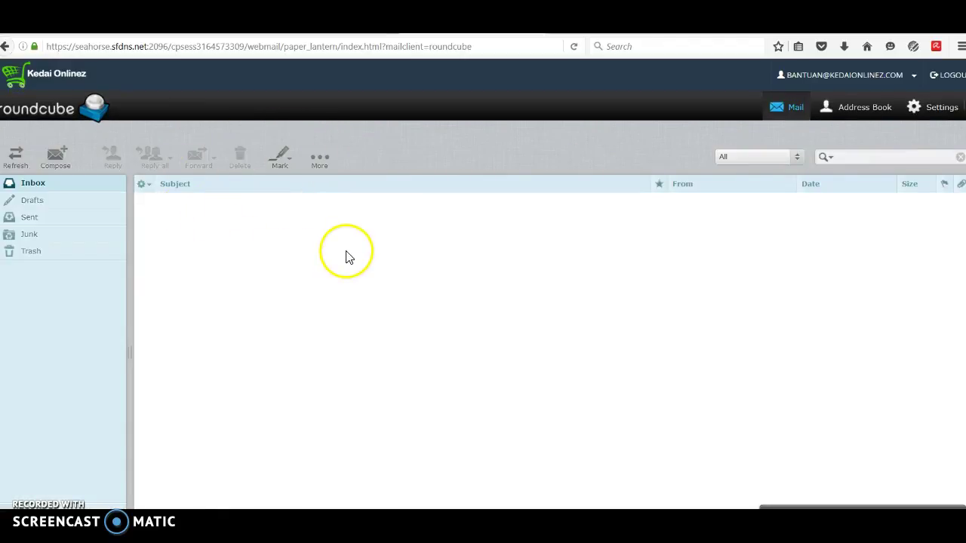
{"action": "left_click", "coordinate": [6, 49]}
{"action": "left_click", "coordinate": [576, 198]}
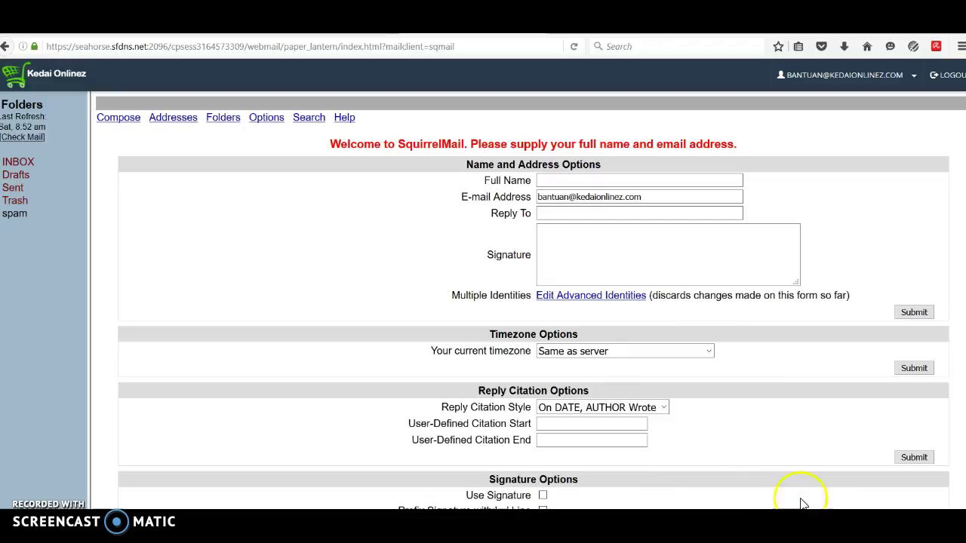
Step: Submit SquirrelMail's initial Name and Address Options
{"action": "left_click", "coordinate": [913, 317]}
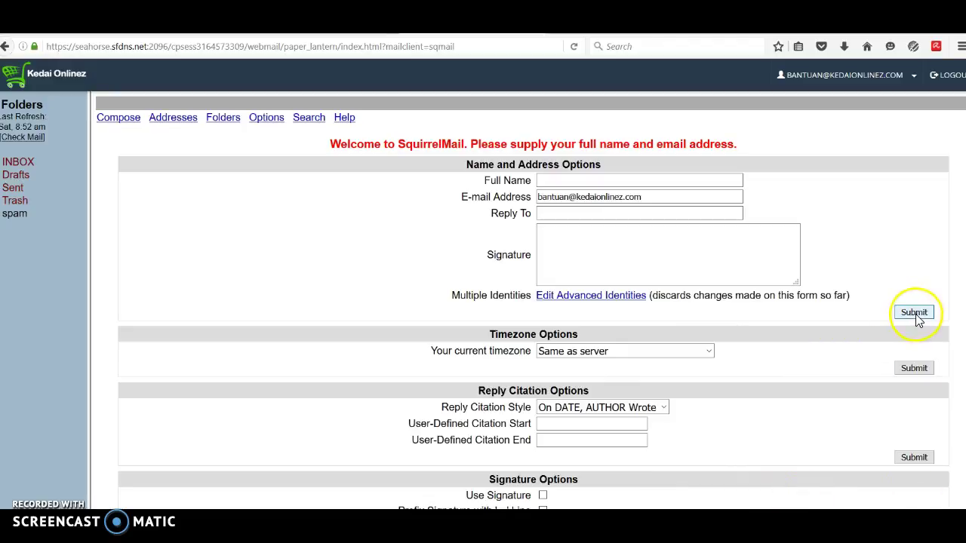
{"action": "left_click", "coordinate": [561, 180]}
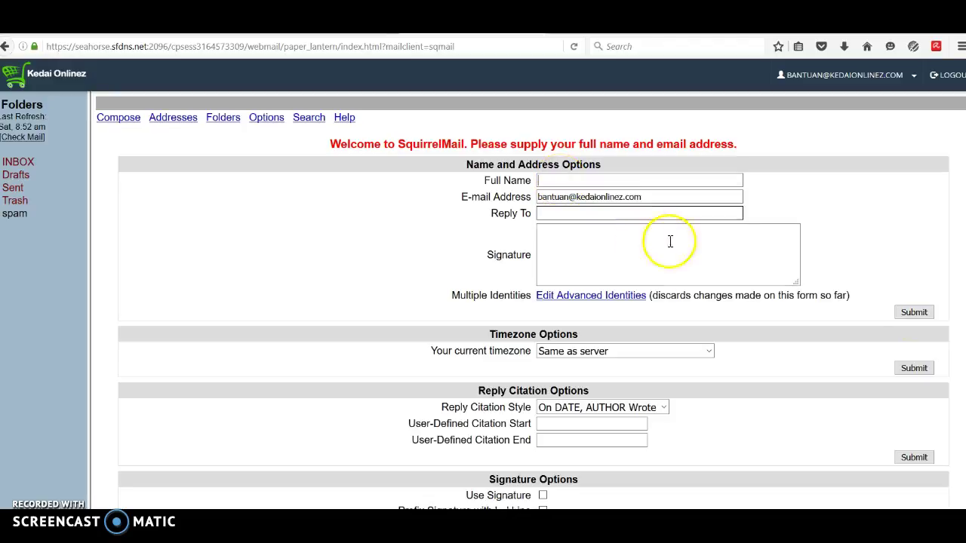
{"action": "left_click", "coordinate": [907, 312]}
Step: View the empty INBOX, then log out of webmail
{"action": "left_click", "coordinate": [159, 166]}
{"action": "left_click", "coordinate": [17, 162]}
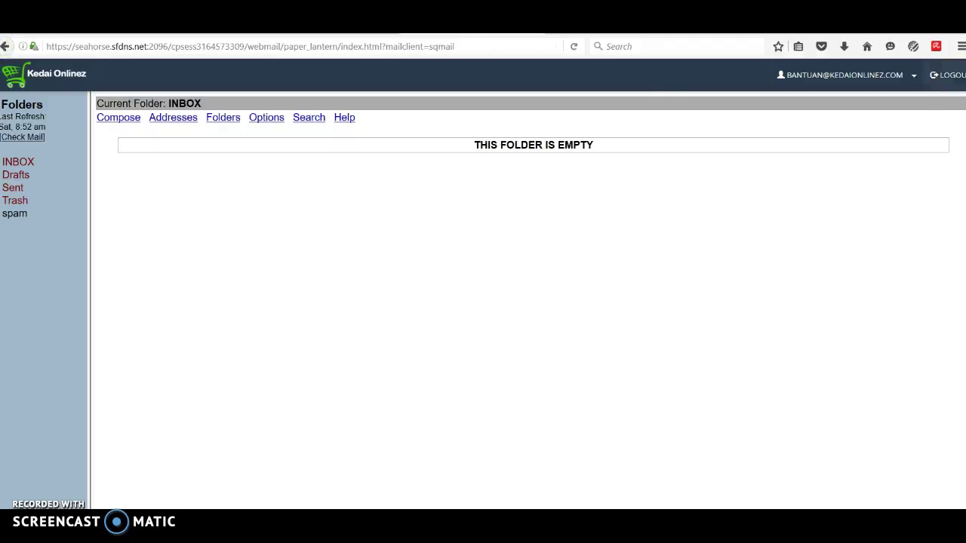
{"action": "left_click", "coordinate": [952, 76]}
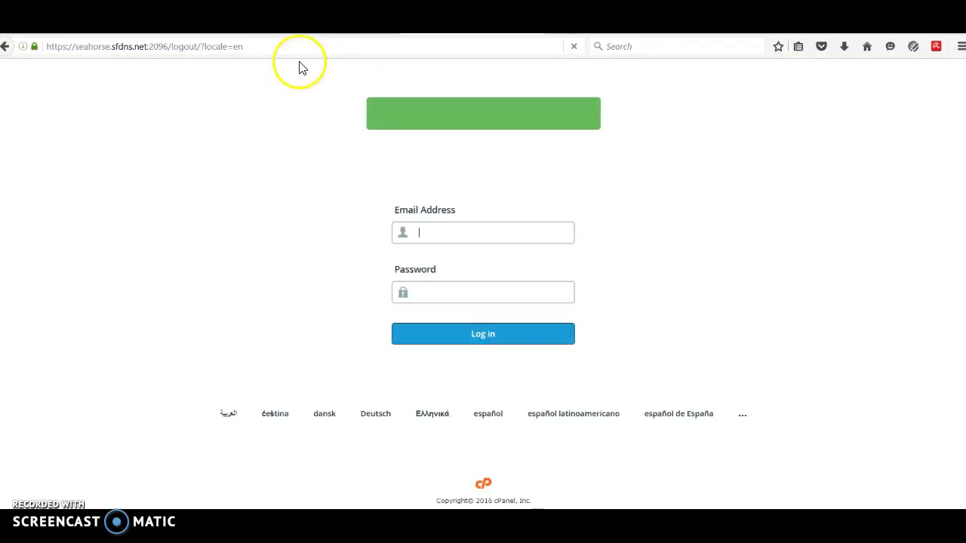
Step: Sign back into the new mailbox using the login saved in the browser
{"action": "left_click", "coordinate": [453, 233]}
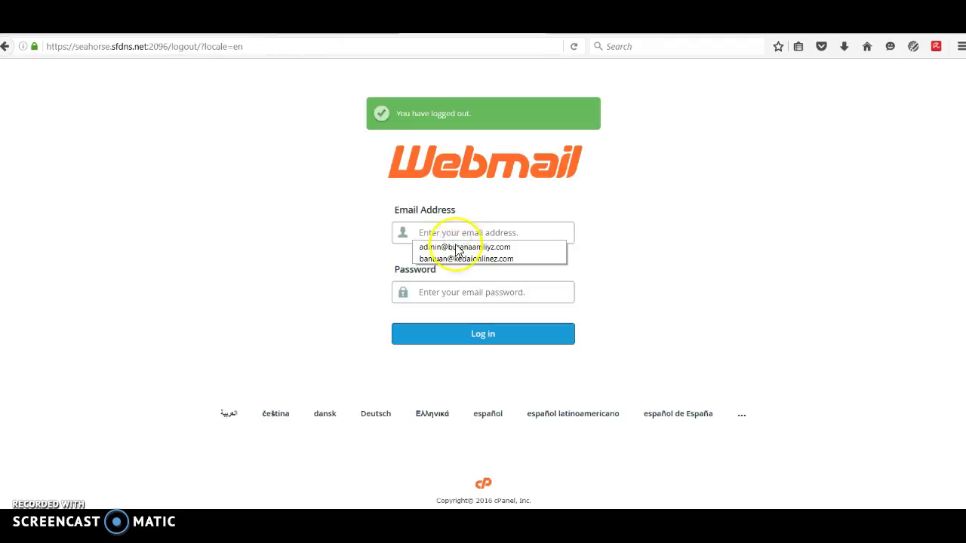
{"action": "left_click", "coordinate": [453, 259]}
{"action": "left_click", "coordinate": [436, 332]}
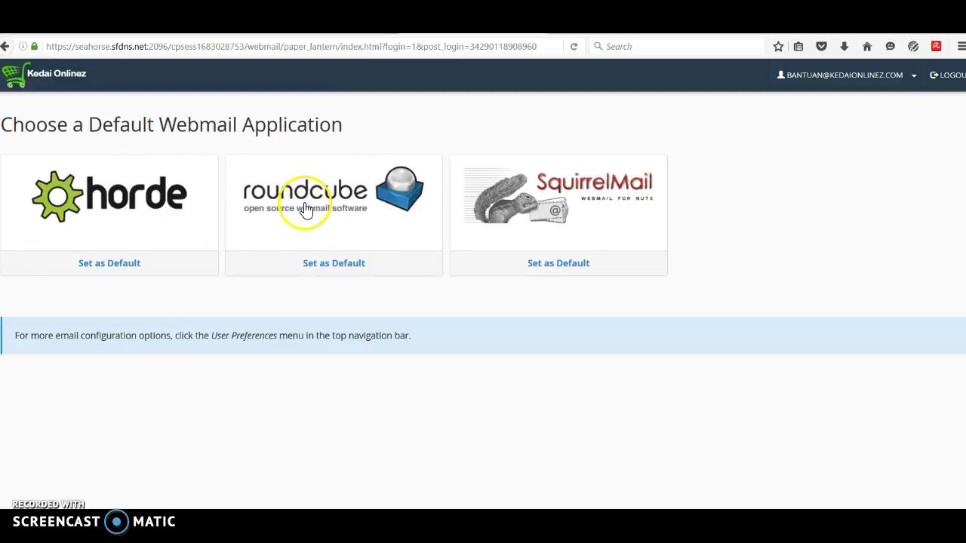
Step: Set Roundcube as the default webmail client, then log out and back in to confirm it opens directly
{"action": "left_click", "coordinate": [334, 269]}
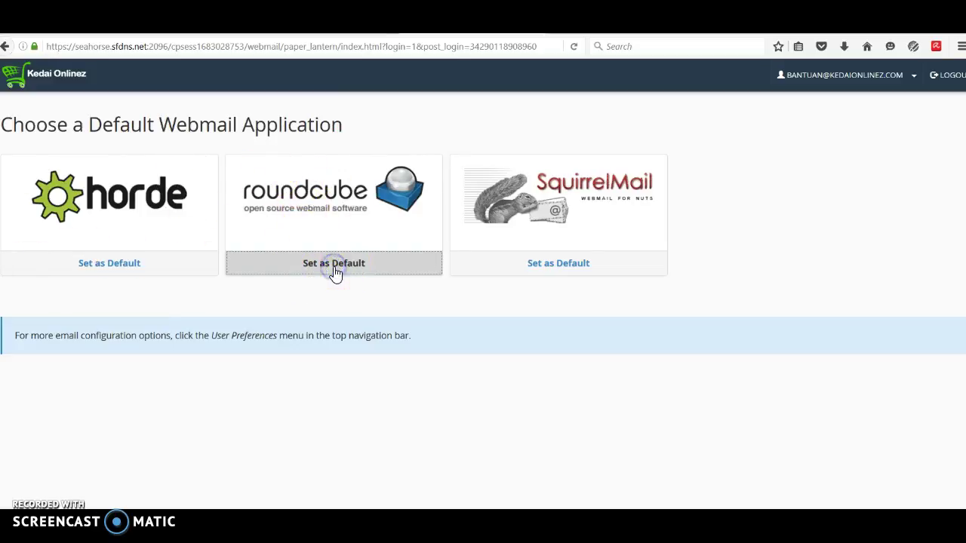
{"action": "left_click", "coordinate": [330, 209]}
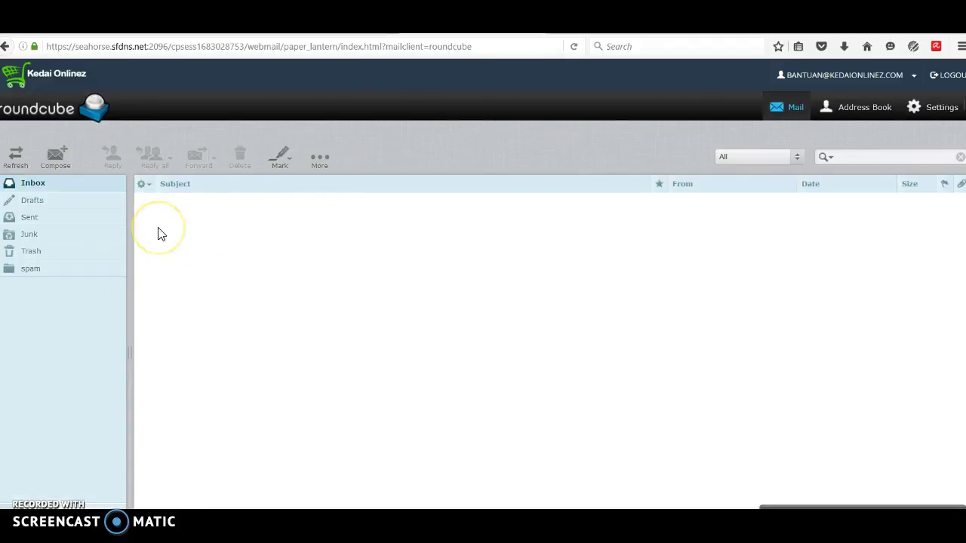
{"action": "left_click", "coordinate": [945, 79]}
{"action": "left_click", "coordinate": [491, 229]}
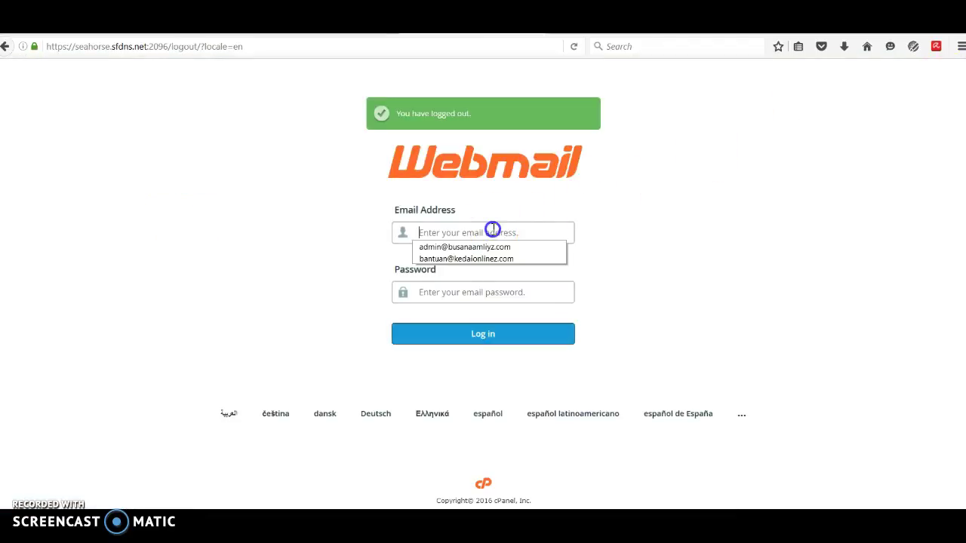
{"action": "left_click", "coordinate": [462, 258]}
{"action": "left_click", "coordinate": [458, 334]}
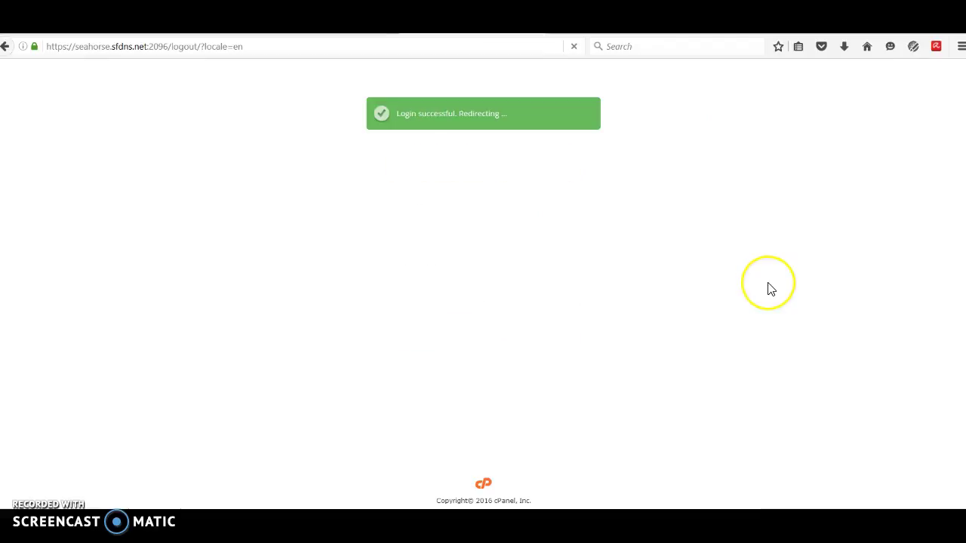